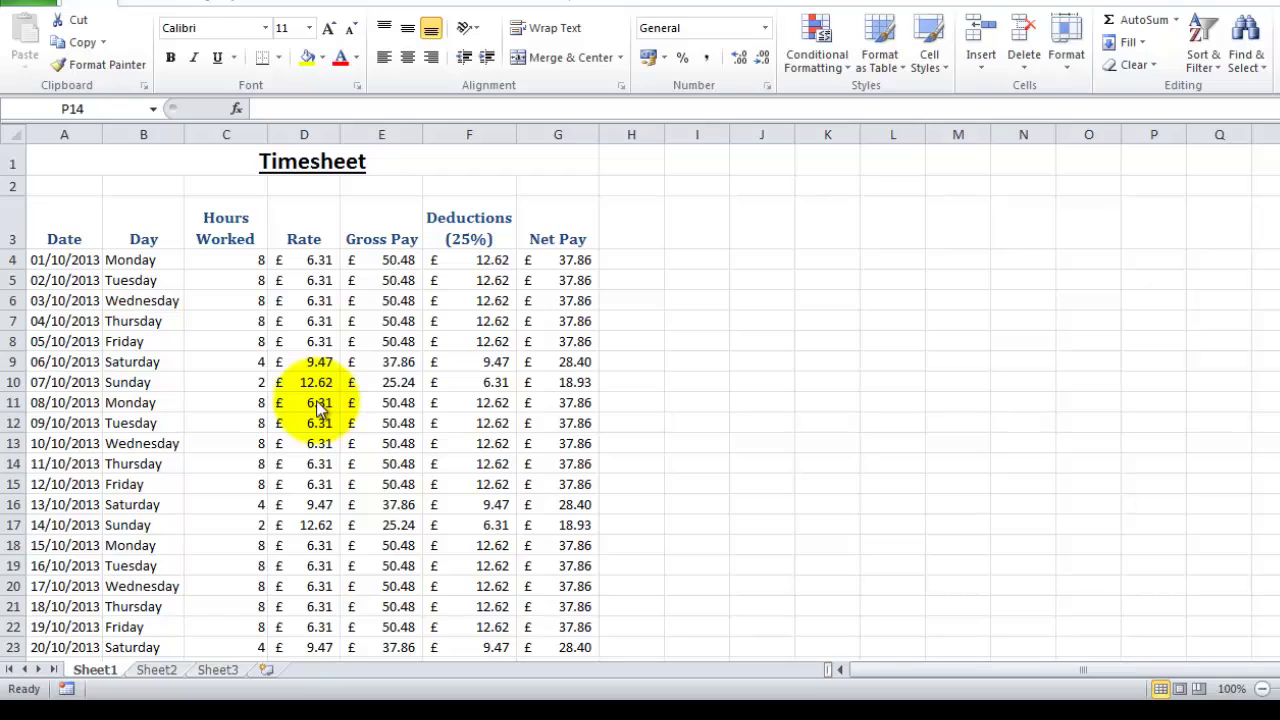
- Insert two blank rows beneath the Timesheet title
{"action": "right_click", "coordinate": [12, 187]}
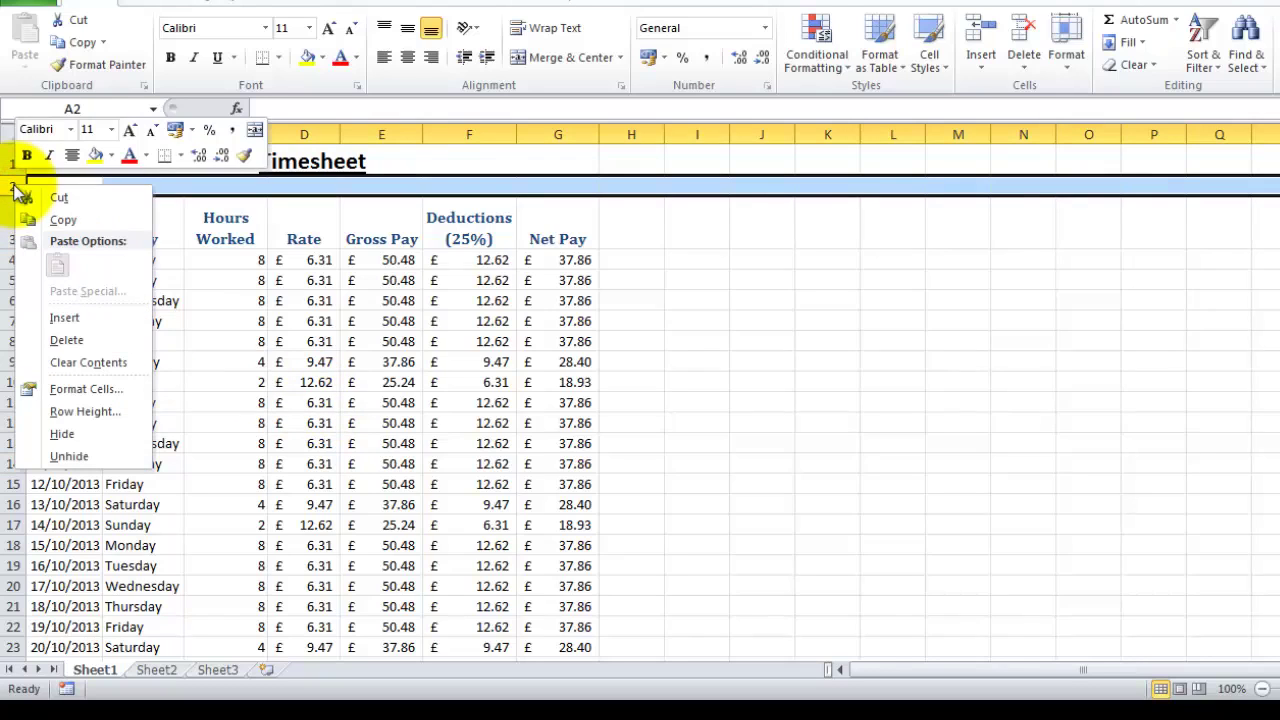
{"action": "left_click", "coordinate": [66, 317]}
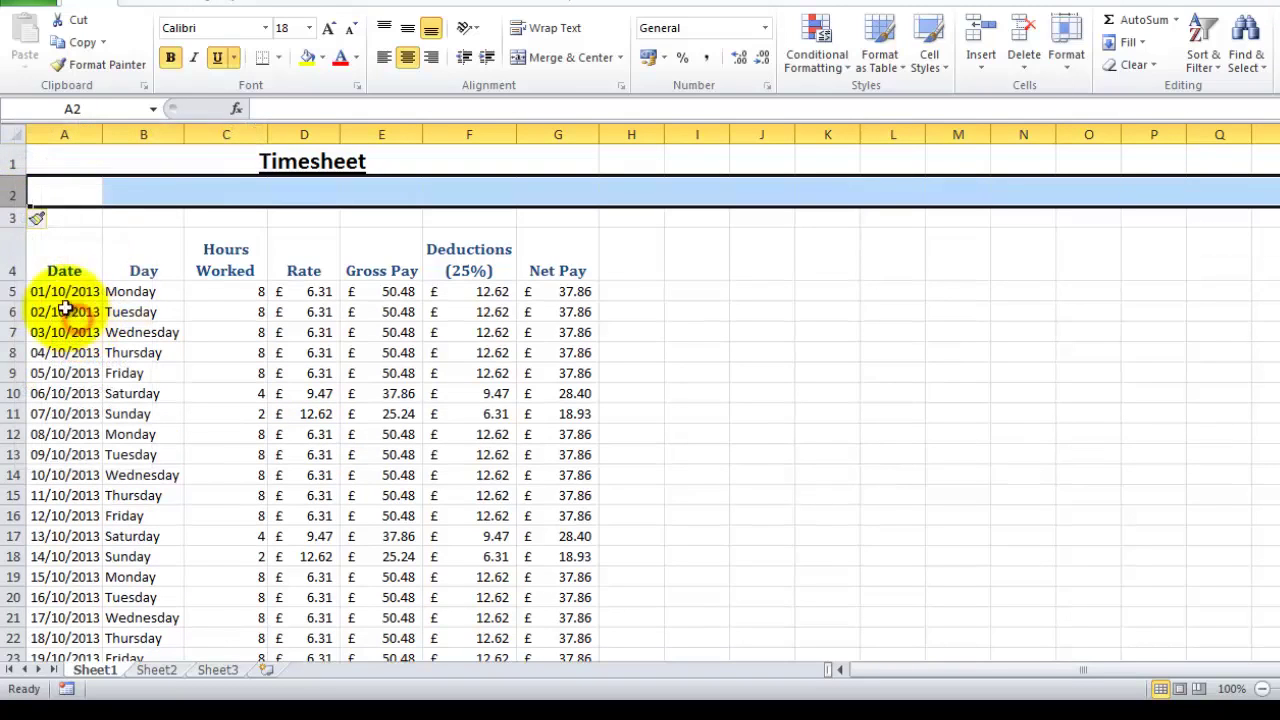
{"action": "right_click", "coordinate": [14, 195]}
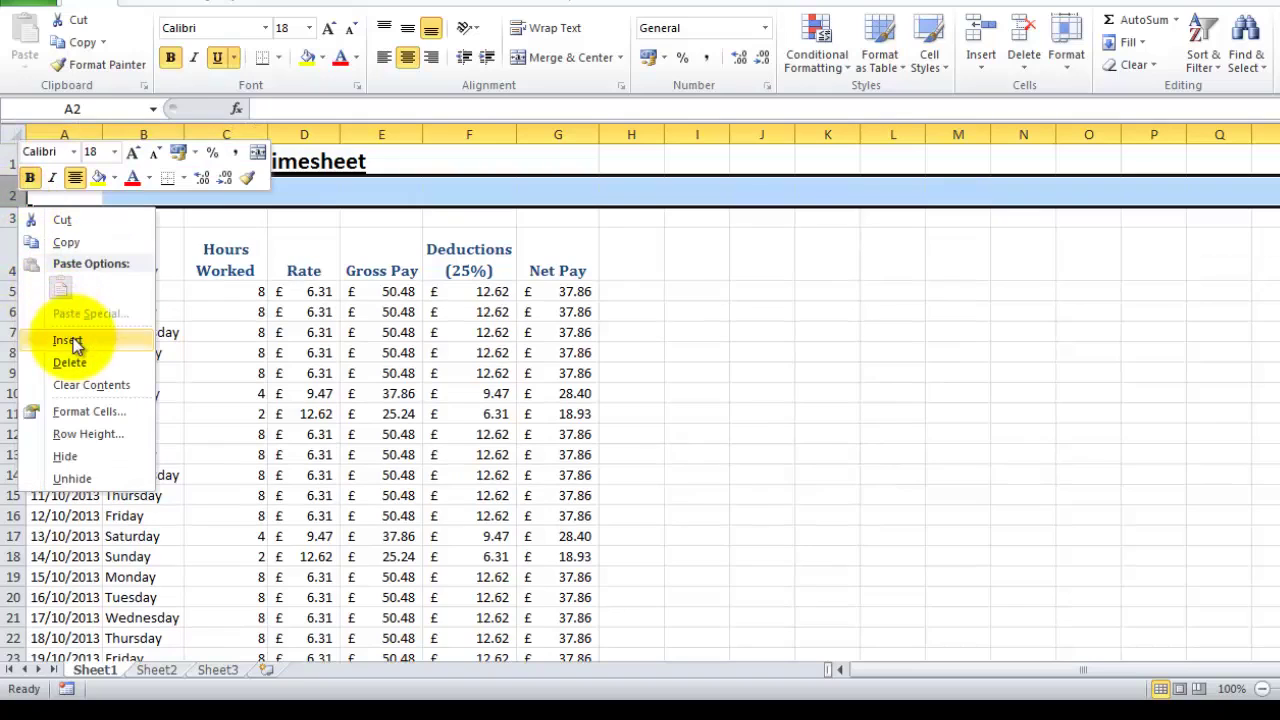
{"action": "left_click", "coordinate": [73, 337]}
- Enter a 'Rate' label in A3, removing its underline and reducing its font size
{"action": "left_click", "coordinate": [155, 226]}
{"action": "left_click", "coordinate": [62, 222]}
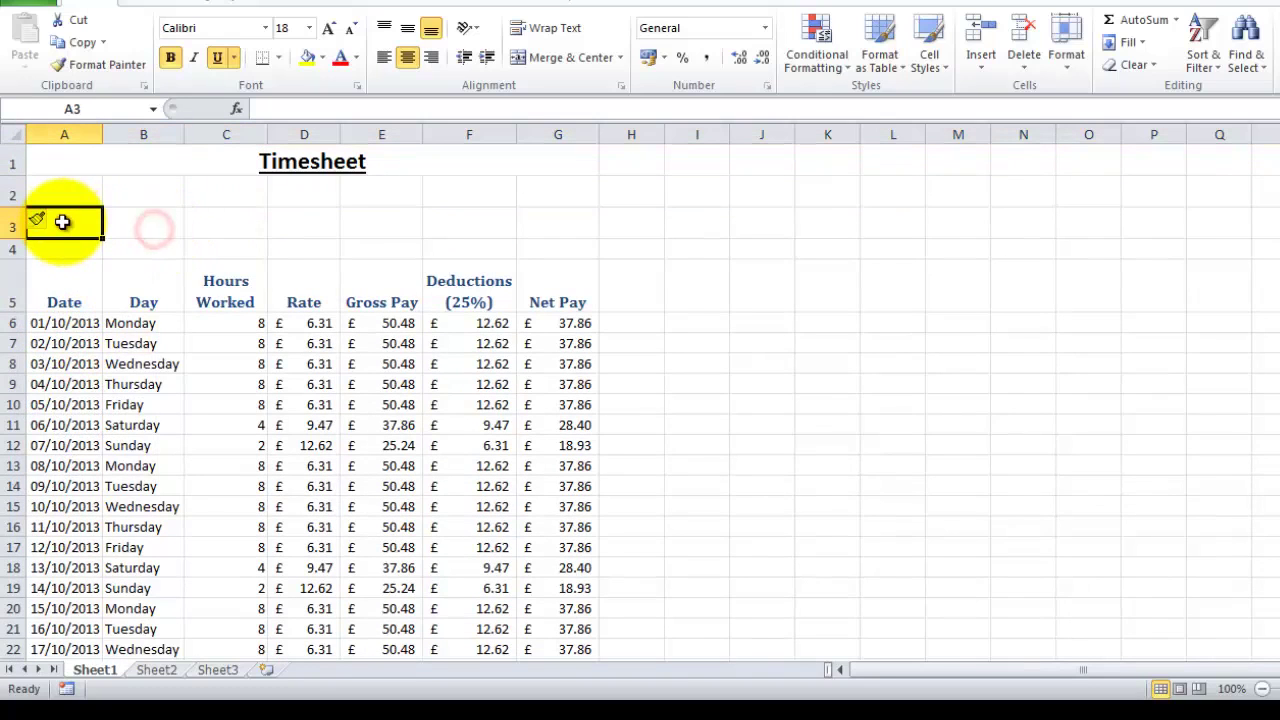
{"action": "type", "text": "Rate"}
{"action": "key", "text": "Tab"}
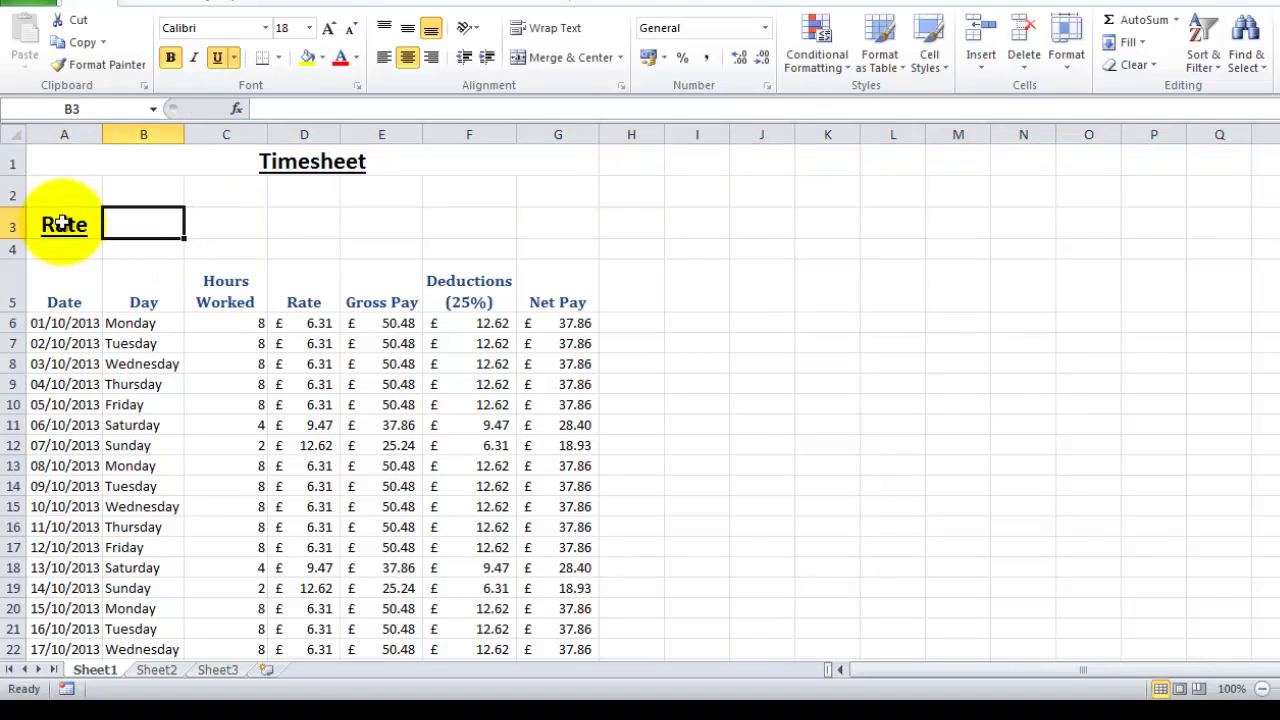
{"action": "left_click", "coordinate": [62, 222]}
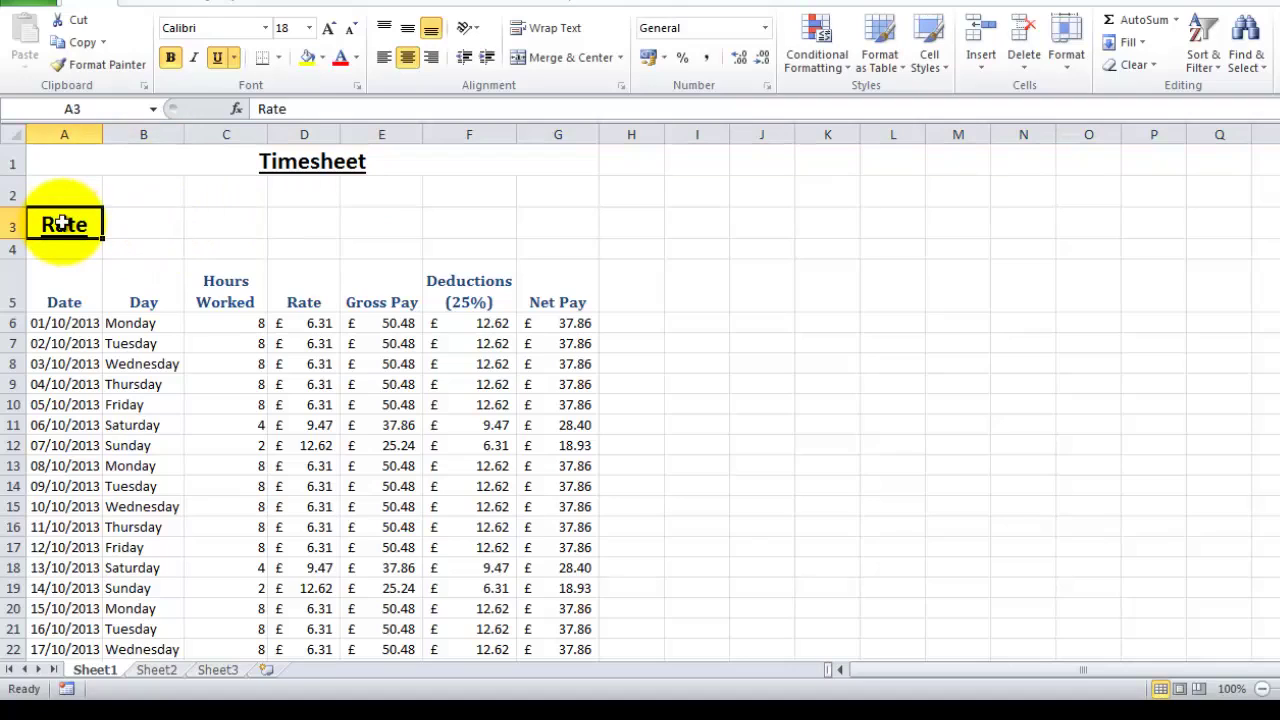
{"action": "left_click", "coordinate": [216, 57]}
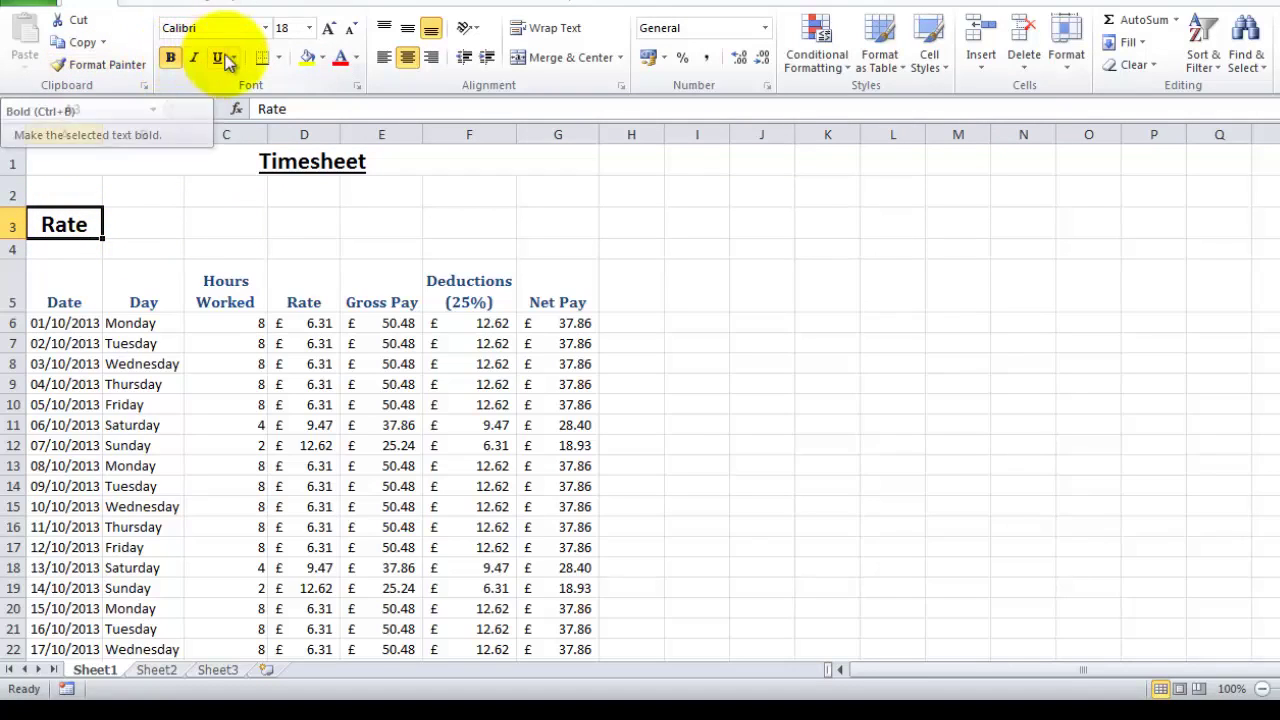
{"action": "left_click", "coordinate": [351, 36]}
{"action": "left_click", "coordinate": [151, 222]}
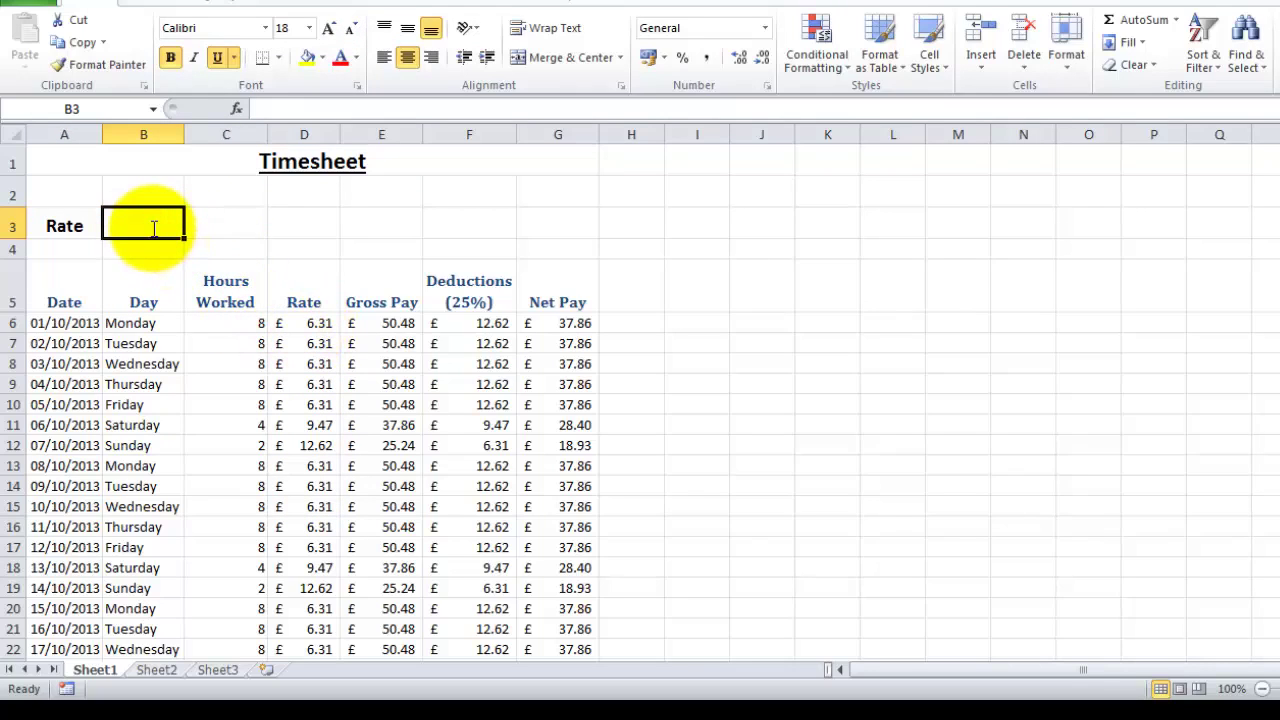
- Enter 6.31 in B3, remove its underline and bold, shrink it, and apply Accounting format
{"action": "type", "text": "6.31"}
{"action": "key", "text": "Return"}
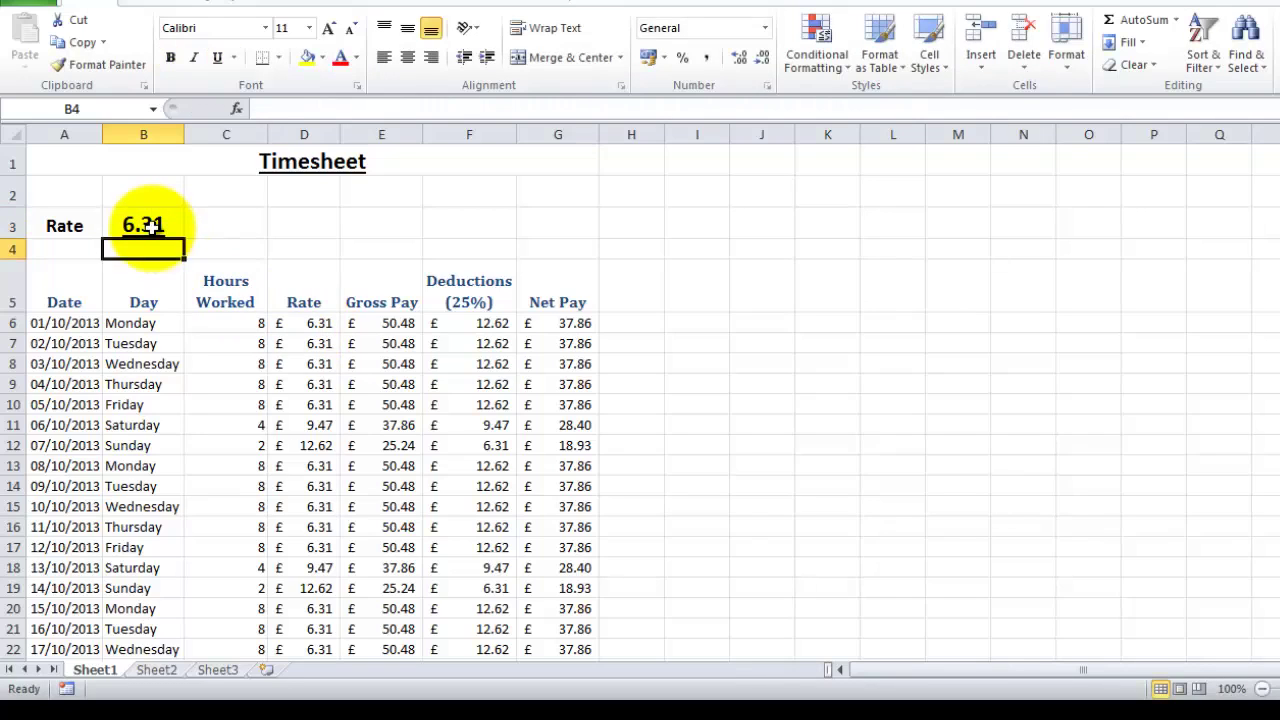
{"action": "left_click", "coordinate": [145, 225]}
{"action": "left_click", "coordinate": [217, 57]}
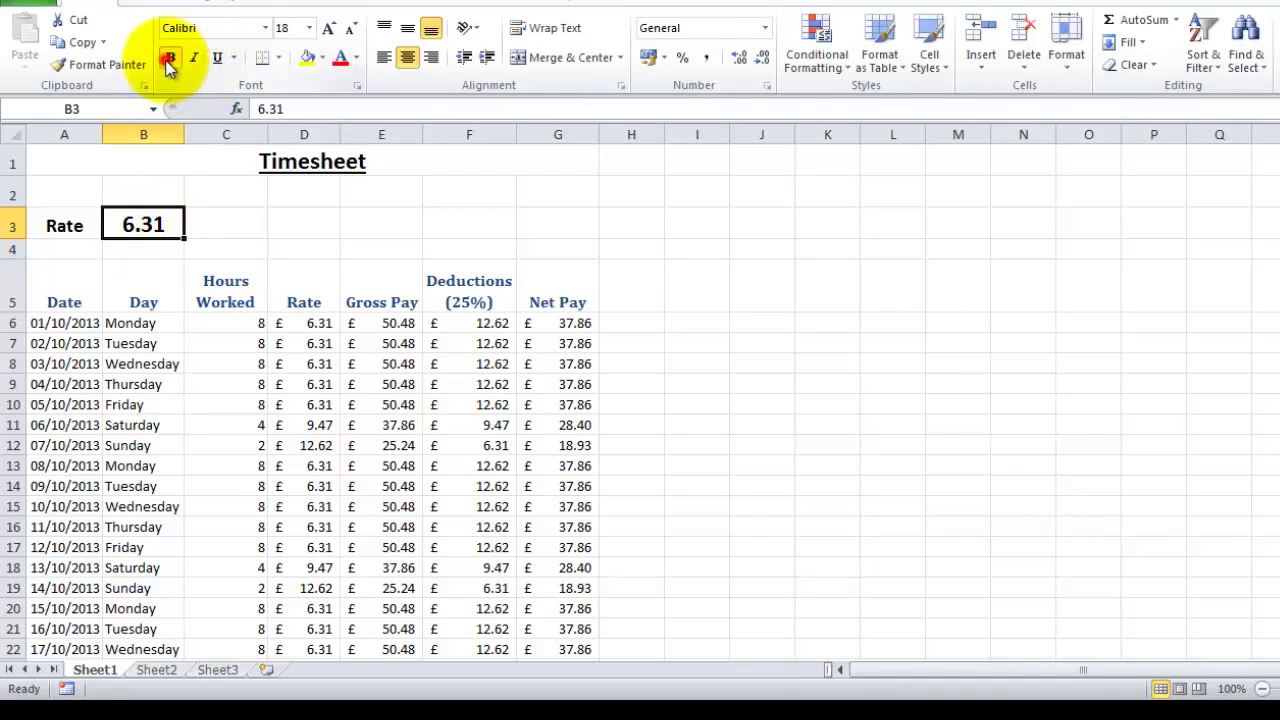
{"action": "left_click", "coordinate": [169, 60]}
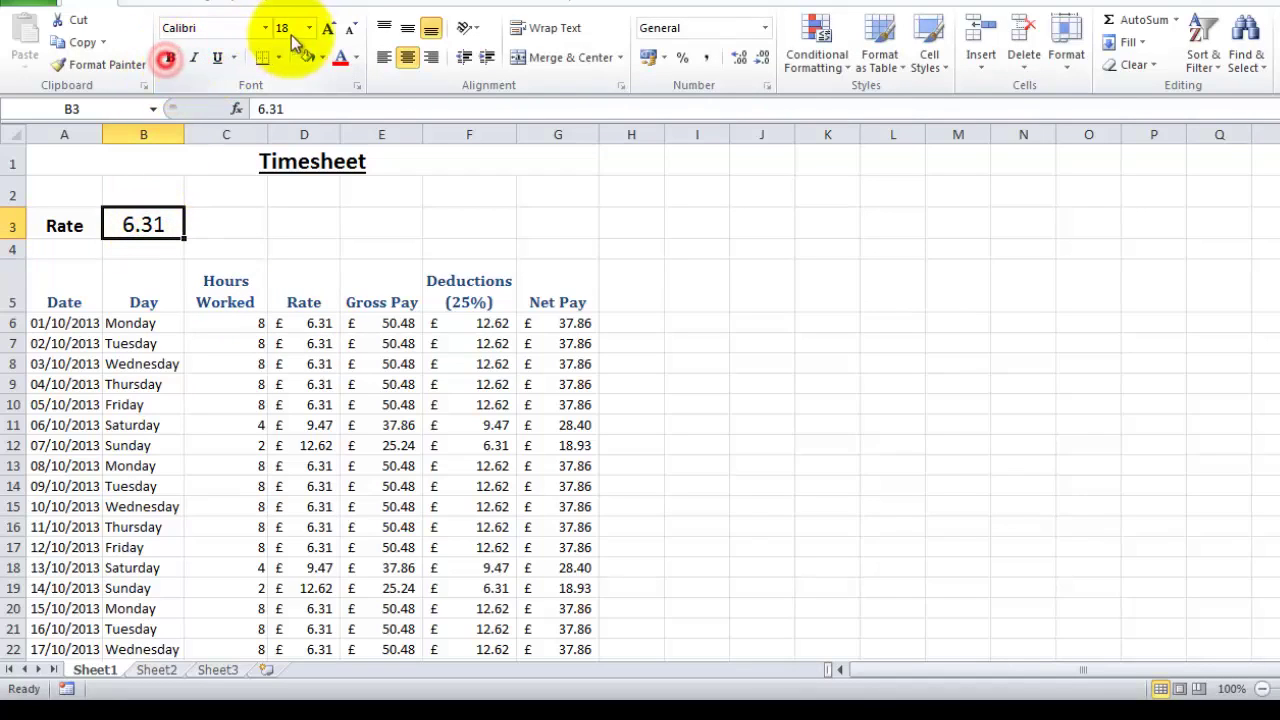
{"action": "left_click", "coordinate": [351, 30]}
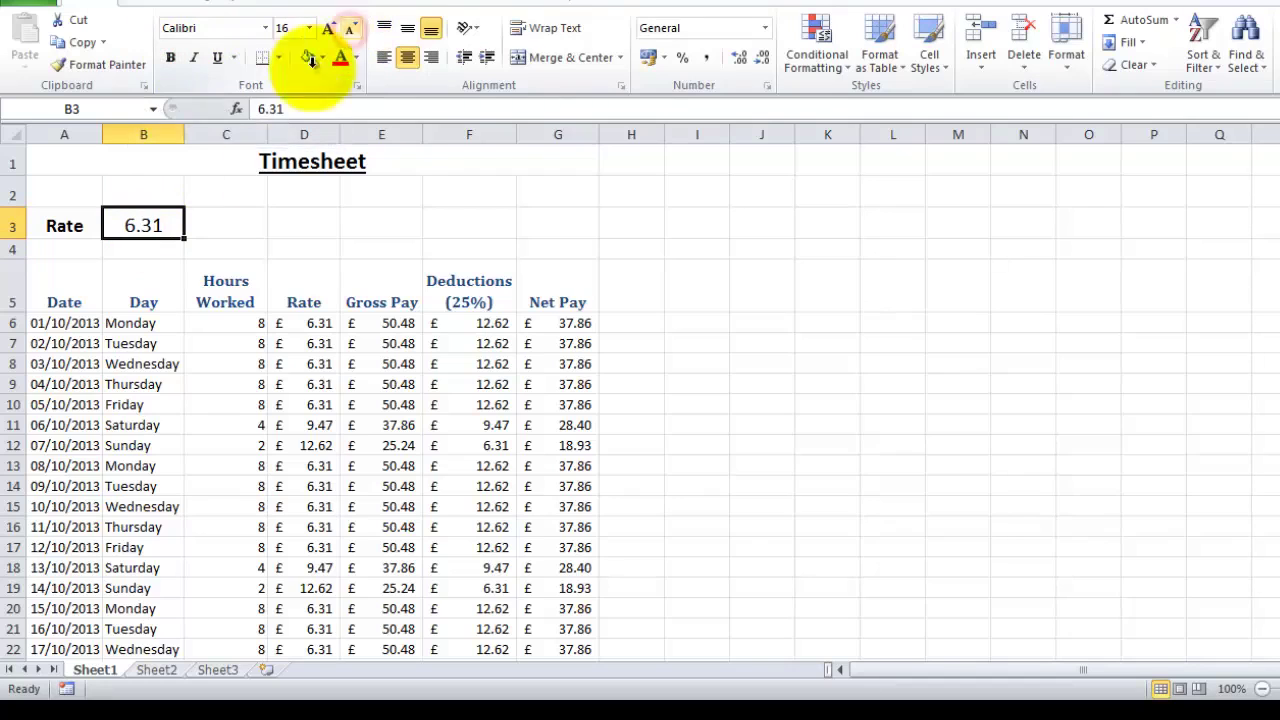
{"action": "left_click", "coordinate": [764, 28]}
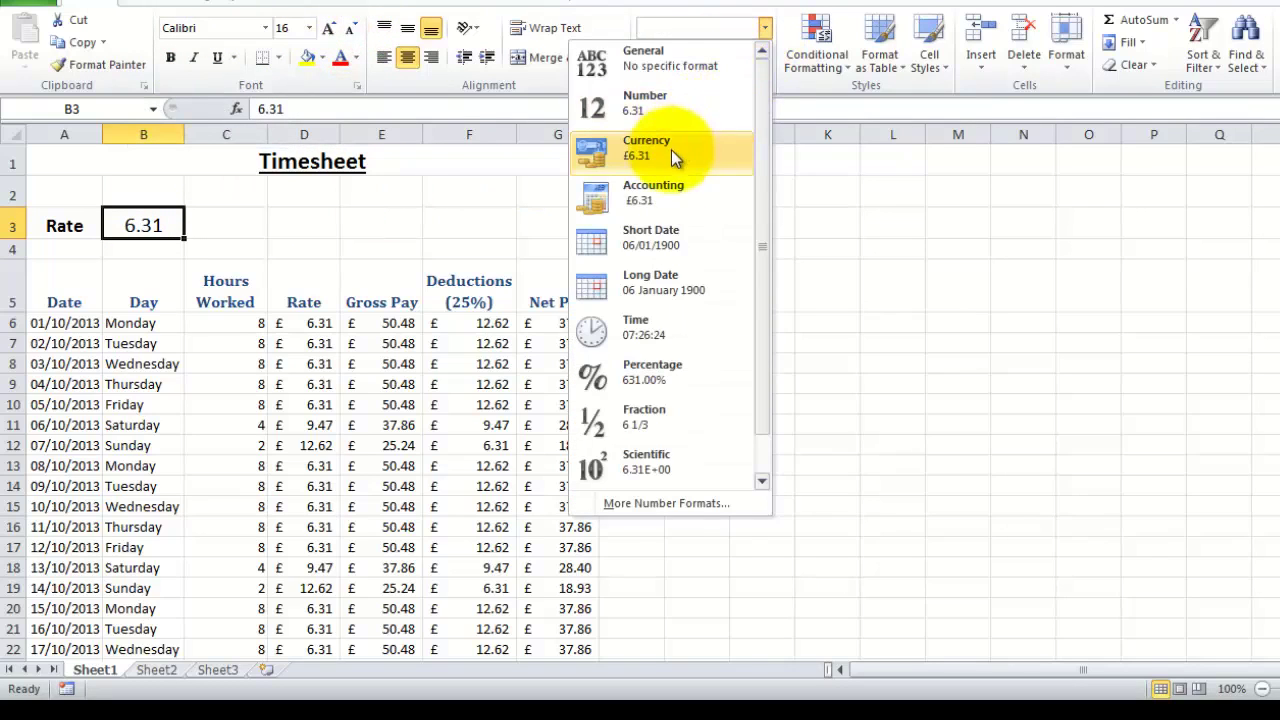
{"action": "left_click", "coordinate": [669, 200]}
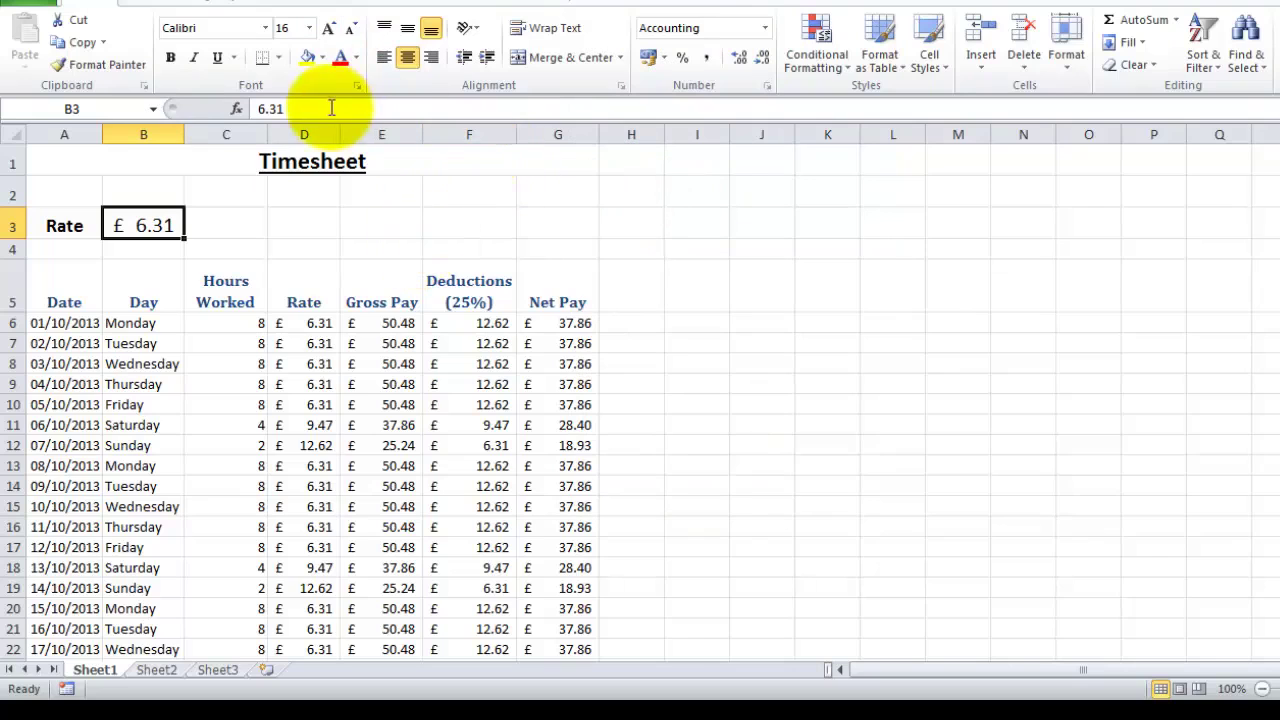
{"action": "left_click", "coordinate": [307, 246]}
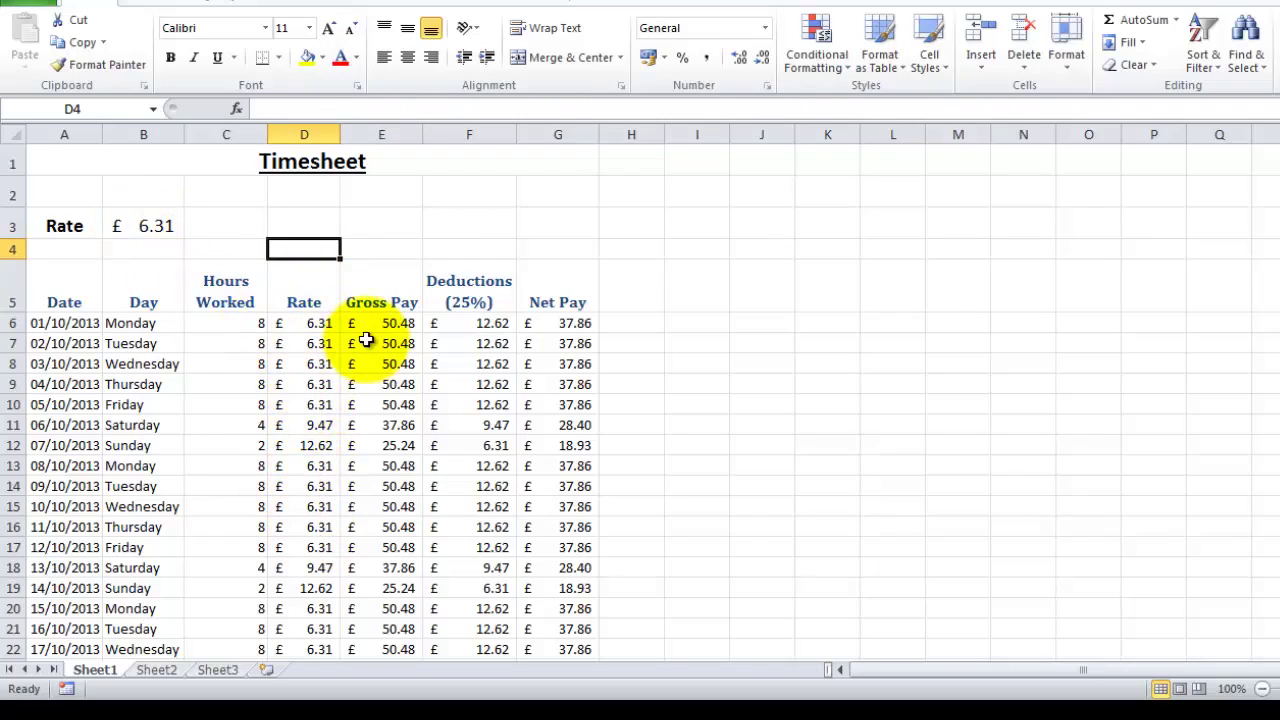
- Delete column D and inspect D6's broken =C6*#REF! formula
{"action": "left_click", "coordinate": [297, 132]}
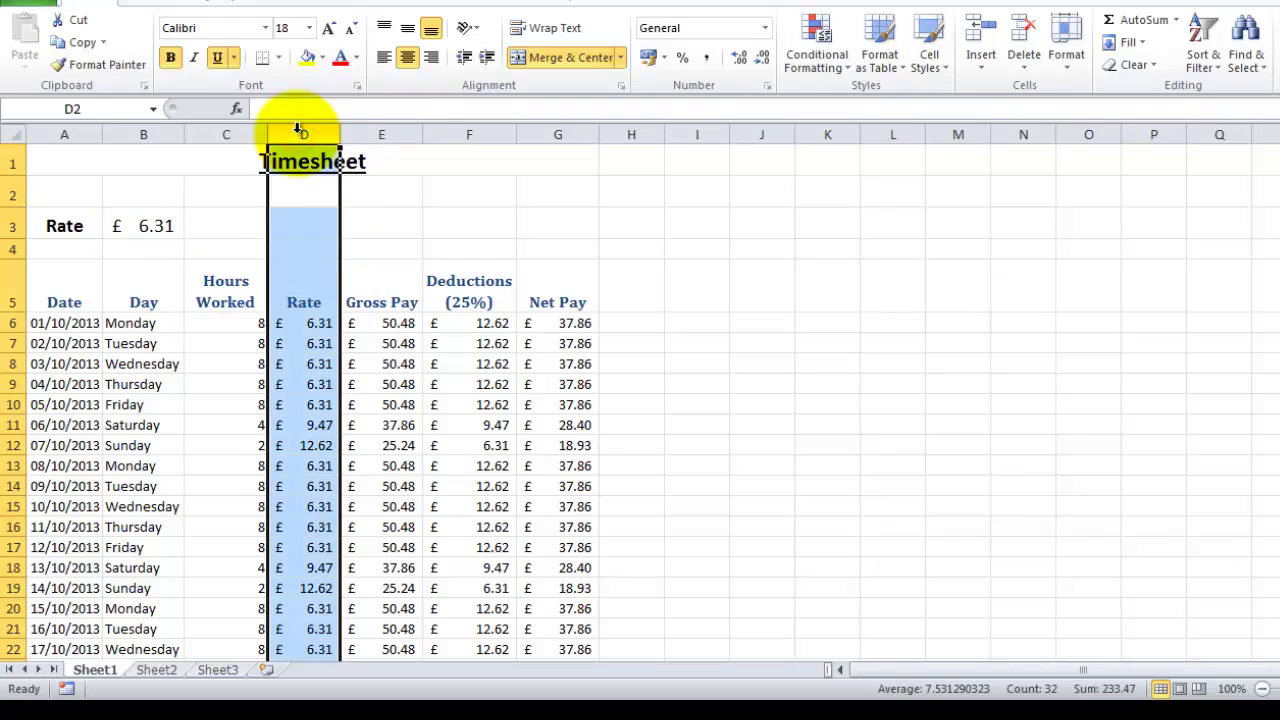
{"action": "right_click", "coordinate": [297, 130]}
{"action": "left_click", "coordinate": [216, 290]}
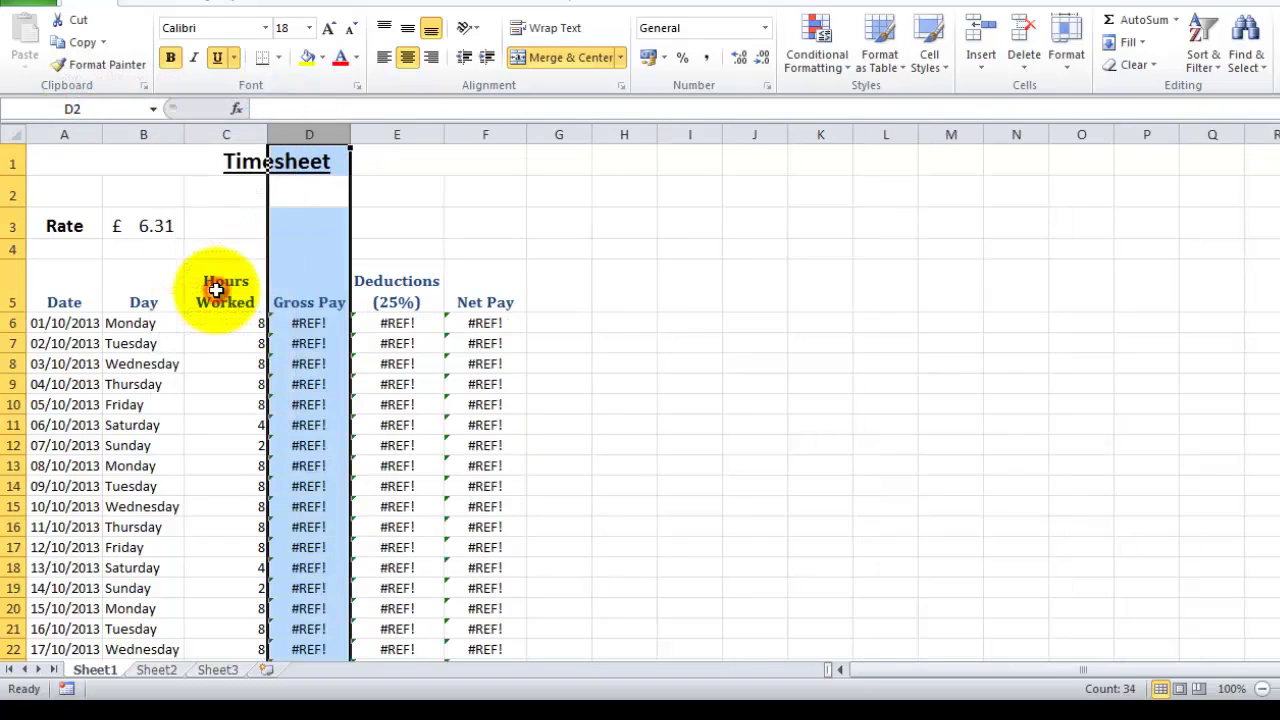
{"action": "left_click", "coordinate": [464, 253]}
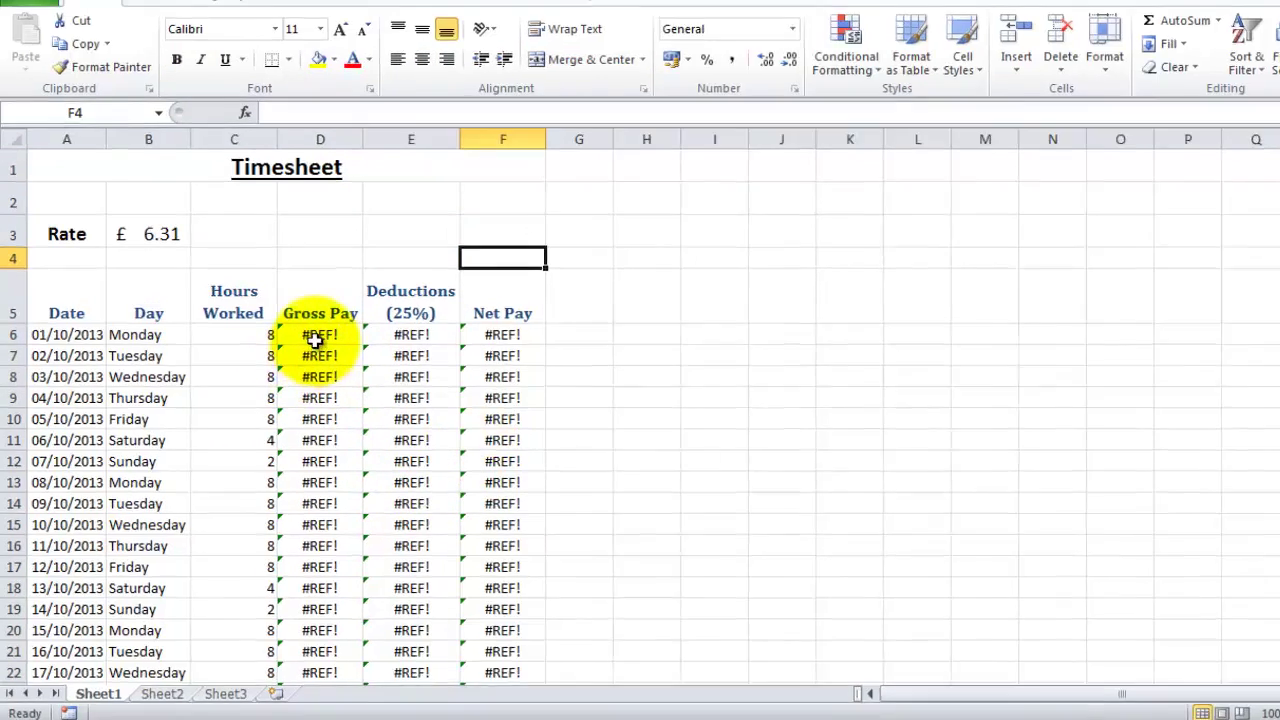
{"action": "left_click", "coordinate": [309, 323]}
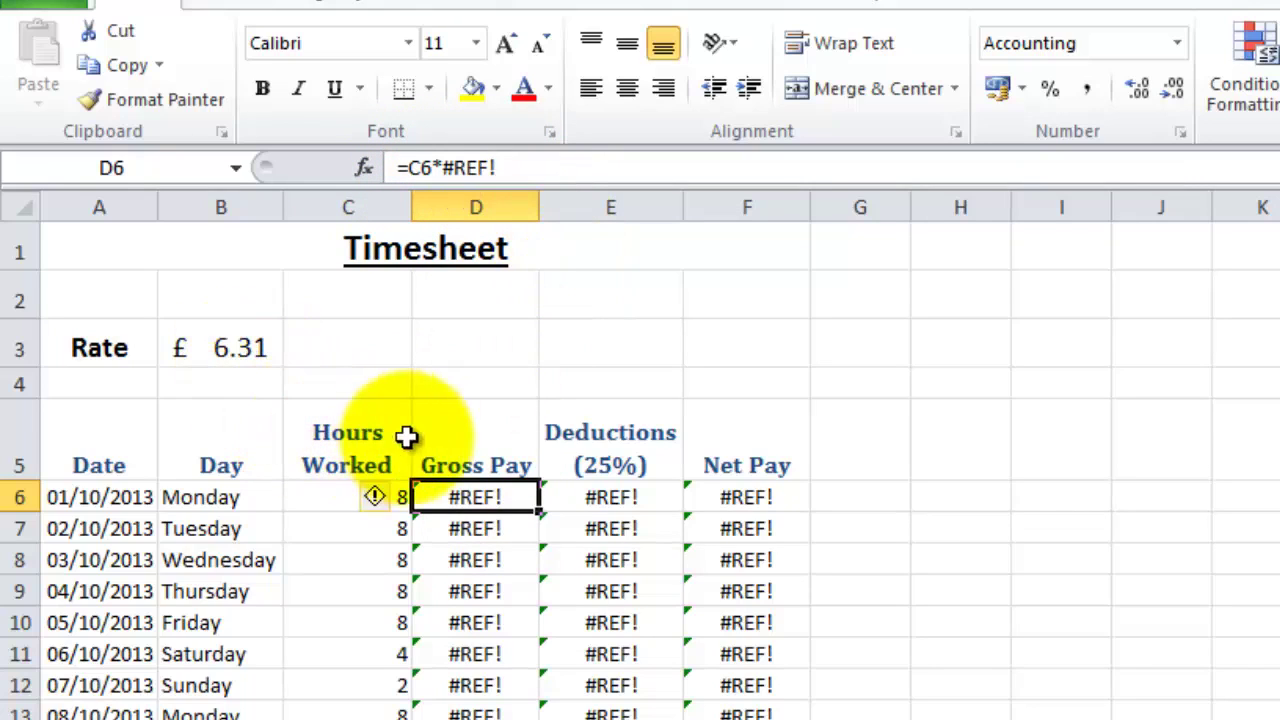
- Change Monday's Gross Pay formula in D6 to multiply by B3
{"action": "left_click", "coordinate": [518, 170]}
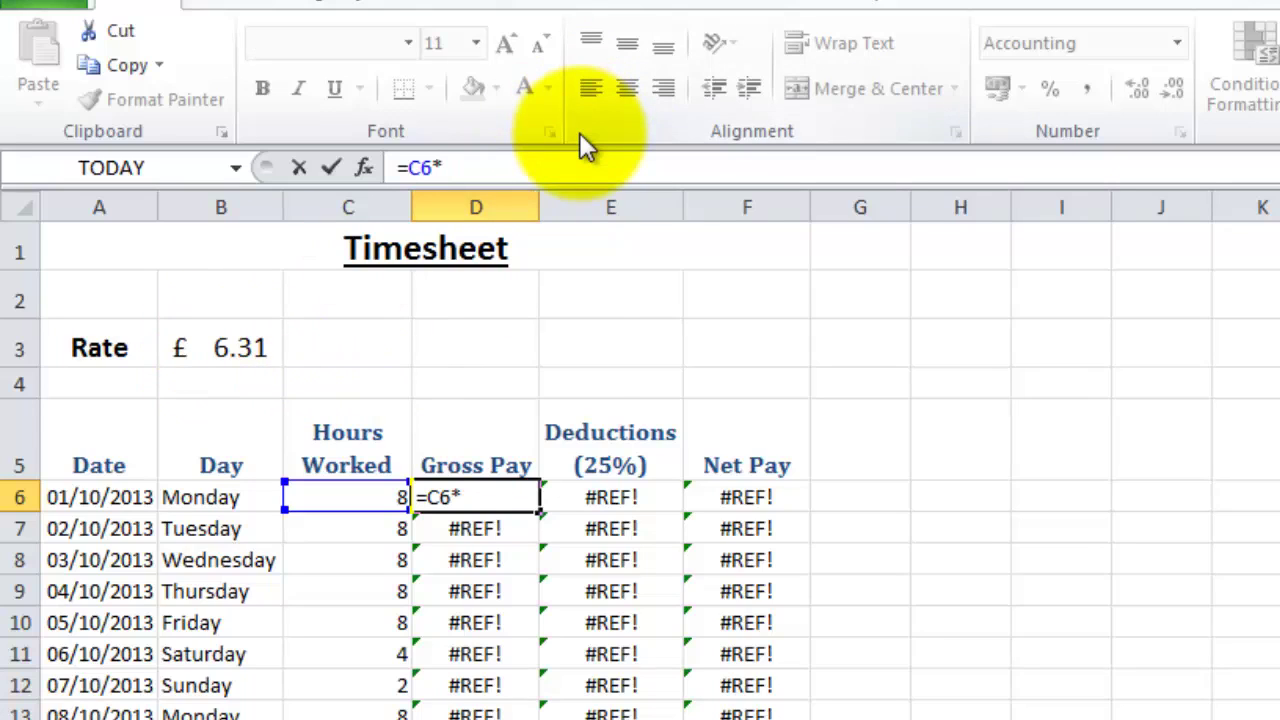
{"action": "type", "text": "b3"}
{"action": "key", "text": "Return"}
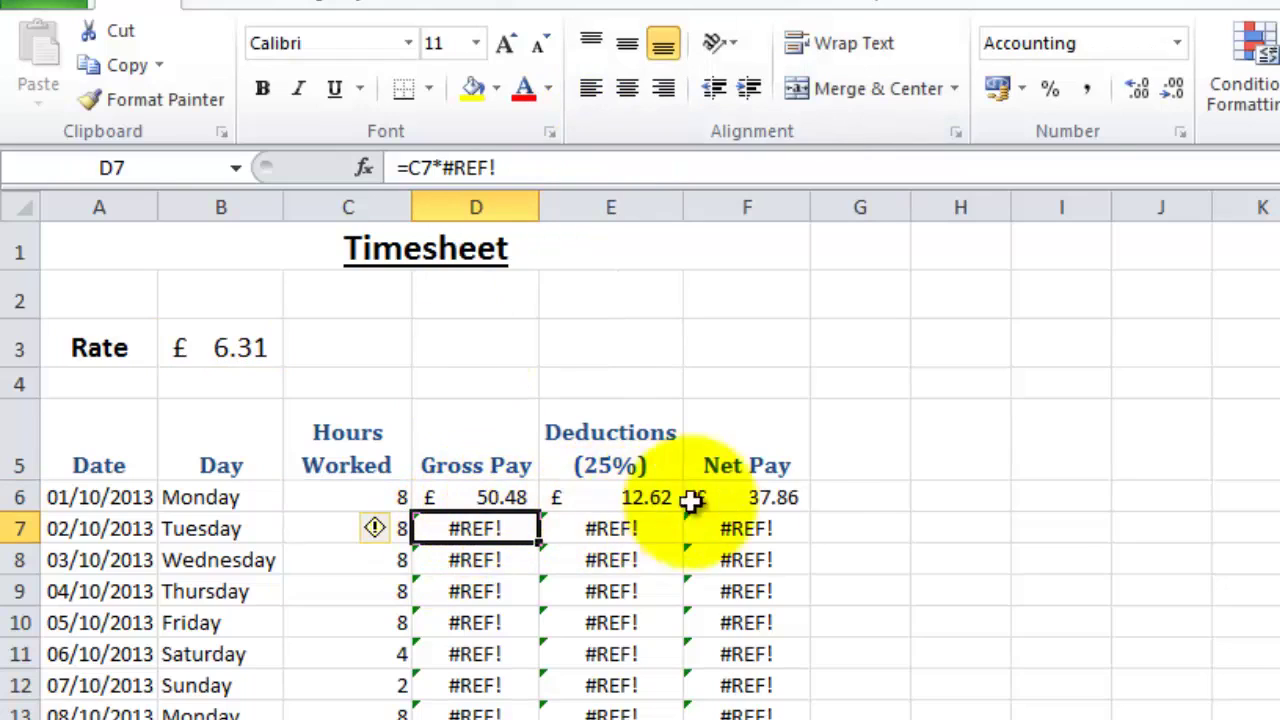
- Fill D6 down to D11 and check D7, whose reference shifted to =C7*B4
{"action": "left_click", "coordinate": [510, 498]}
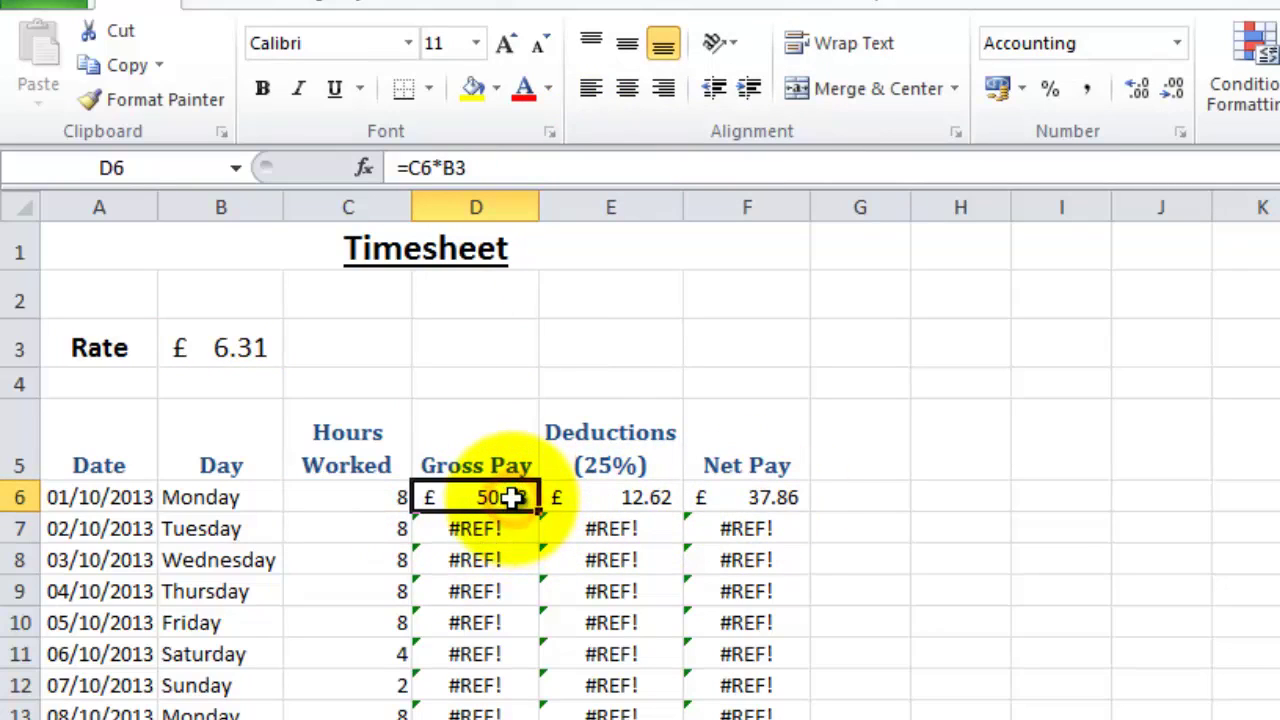
{"action": "left_click_drag", "start_coordinate": [540, 511], "coordinate": [532, 653]}
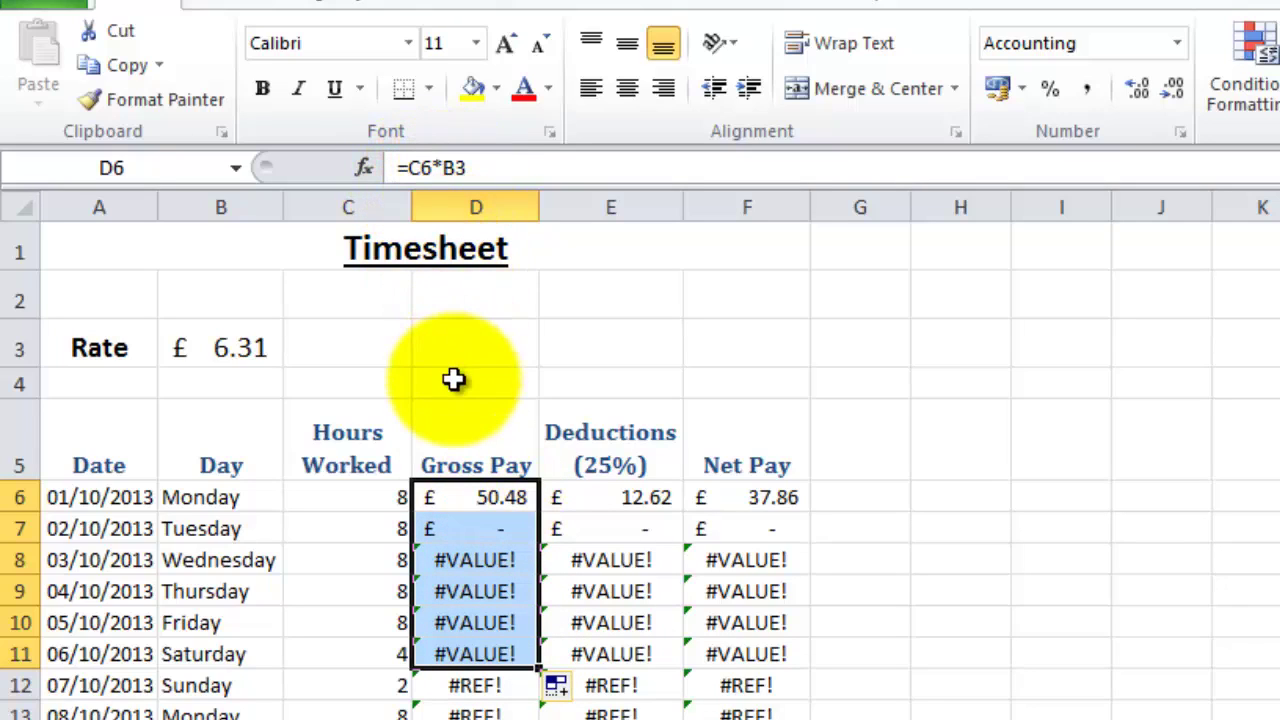
{"action": "left_click", "coordinate": [486, 501]}
{"action": "left_click", "coordinate": [481, 526]}
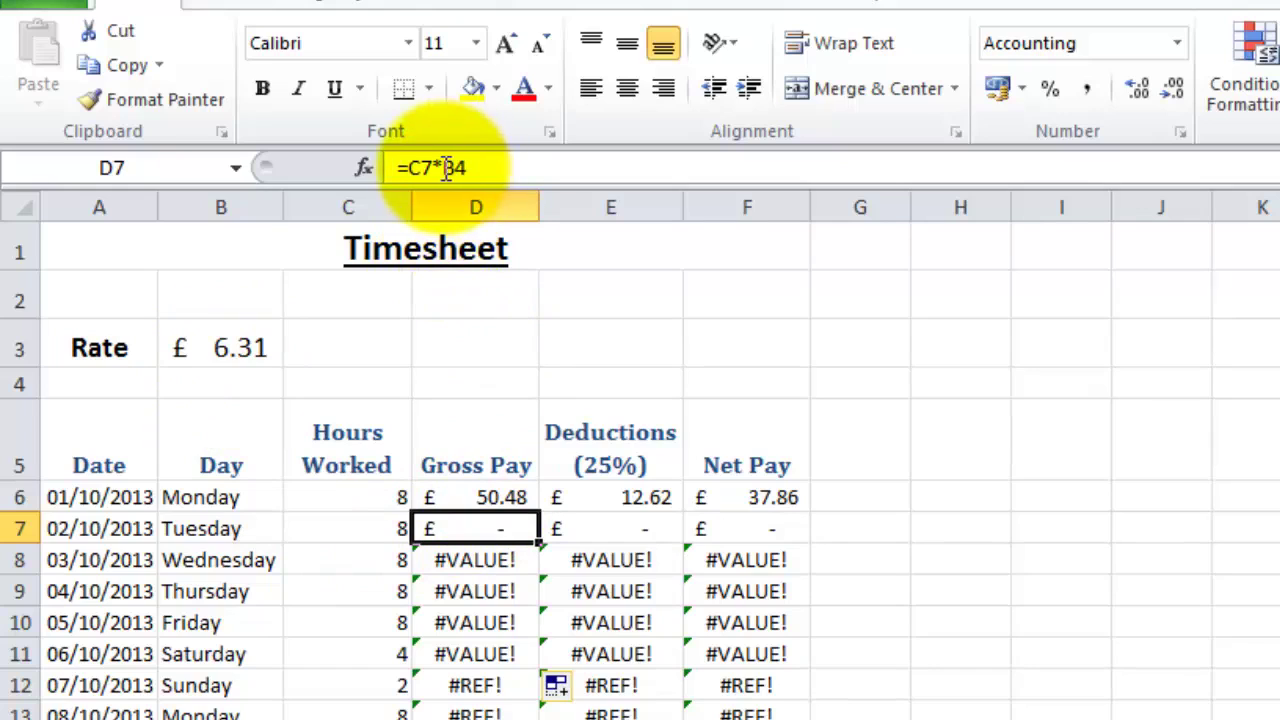
- Edit D6 in the formula bar to =C6*$B$3
{"action": "left_click", "coordinate": [479, 497]}
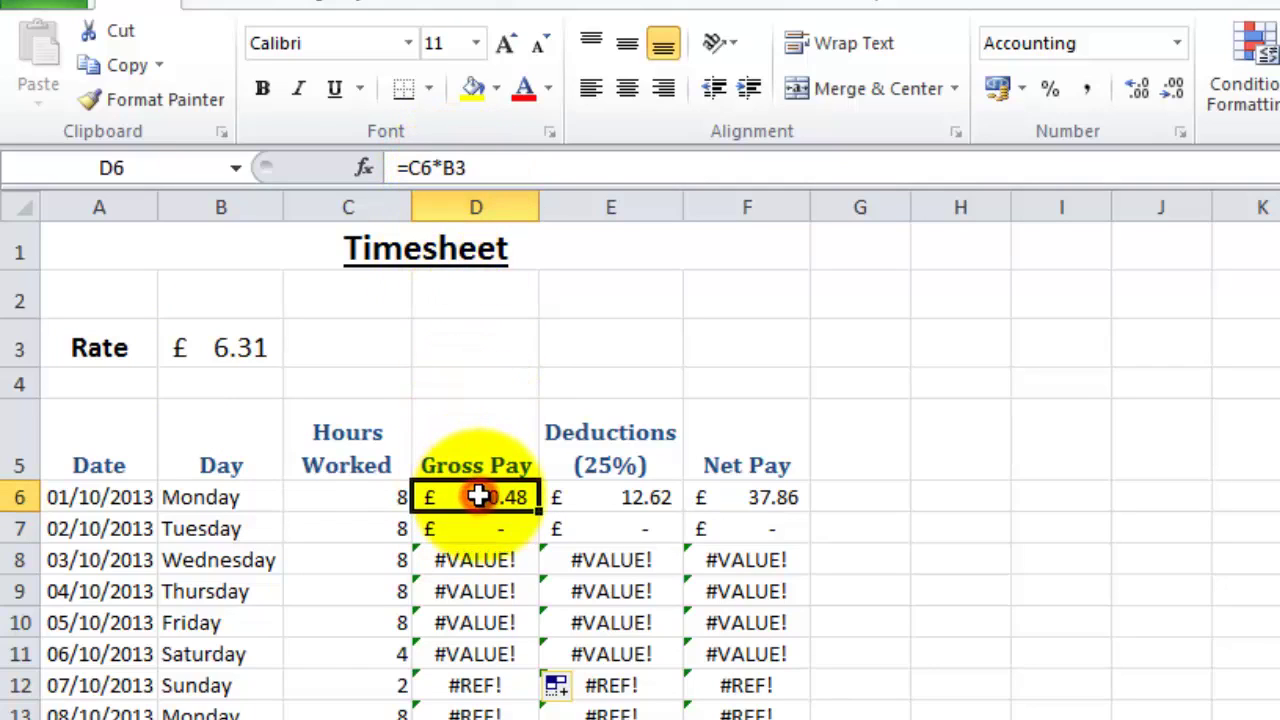
{"action": "left_click", "coordinate": [446, 167]}
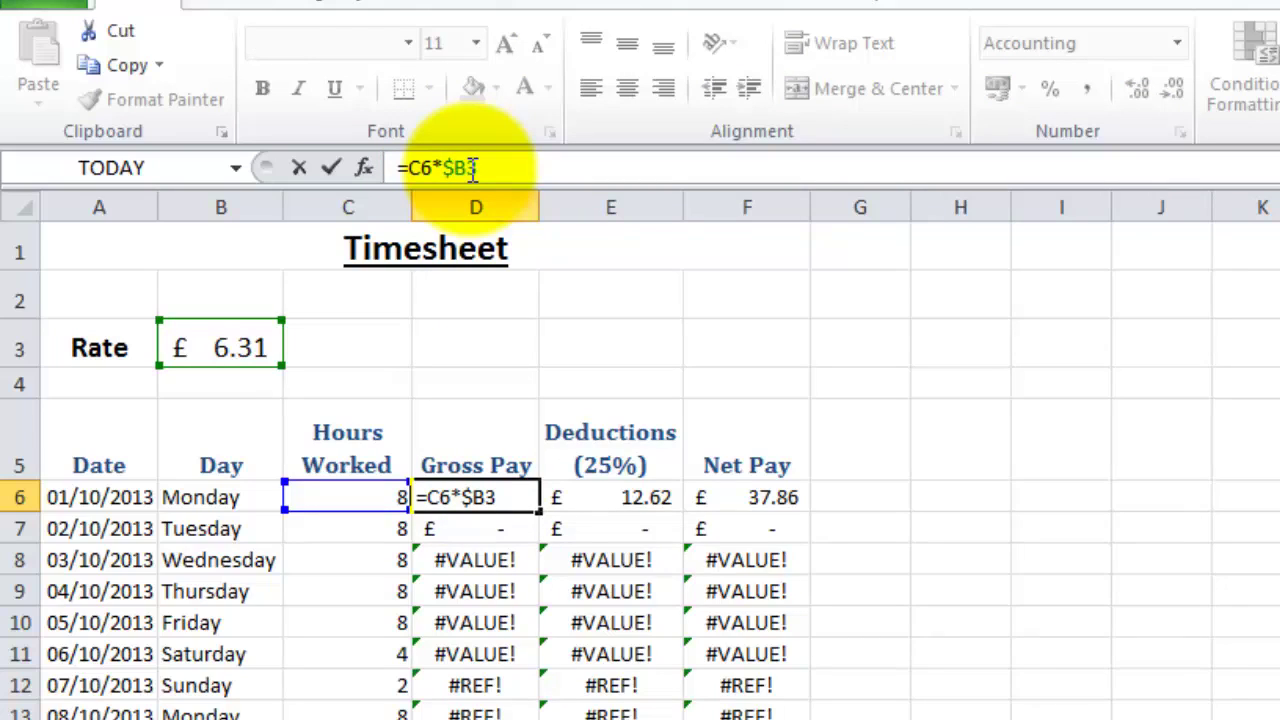
{"action": "left_click", "coordinate": [453, 168]}
{"action": "left_click", "coordinate": [455, 168]}
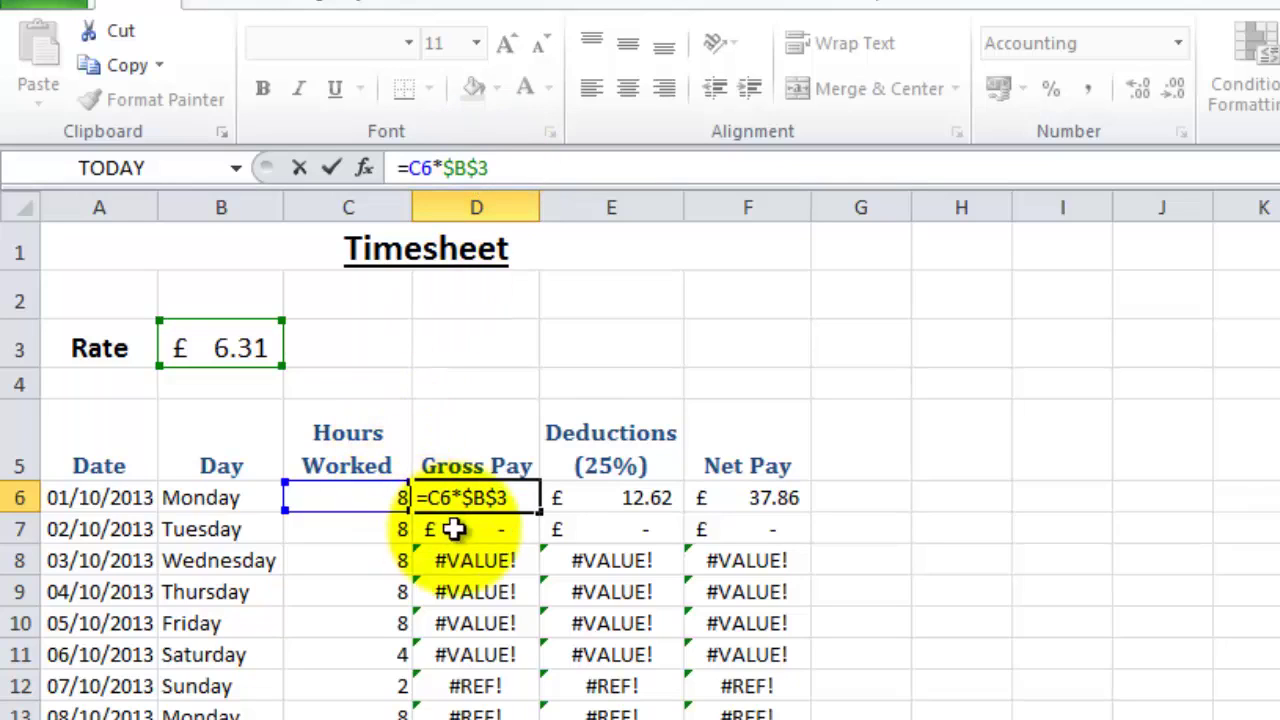
{"action": "left_click", "coordinate": [509, 349]}
- Fill the corrected formula down to D11 and check the copies in D7–D11
{"action": "left_click", "coordinate": [481, 499]}
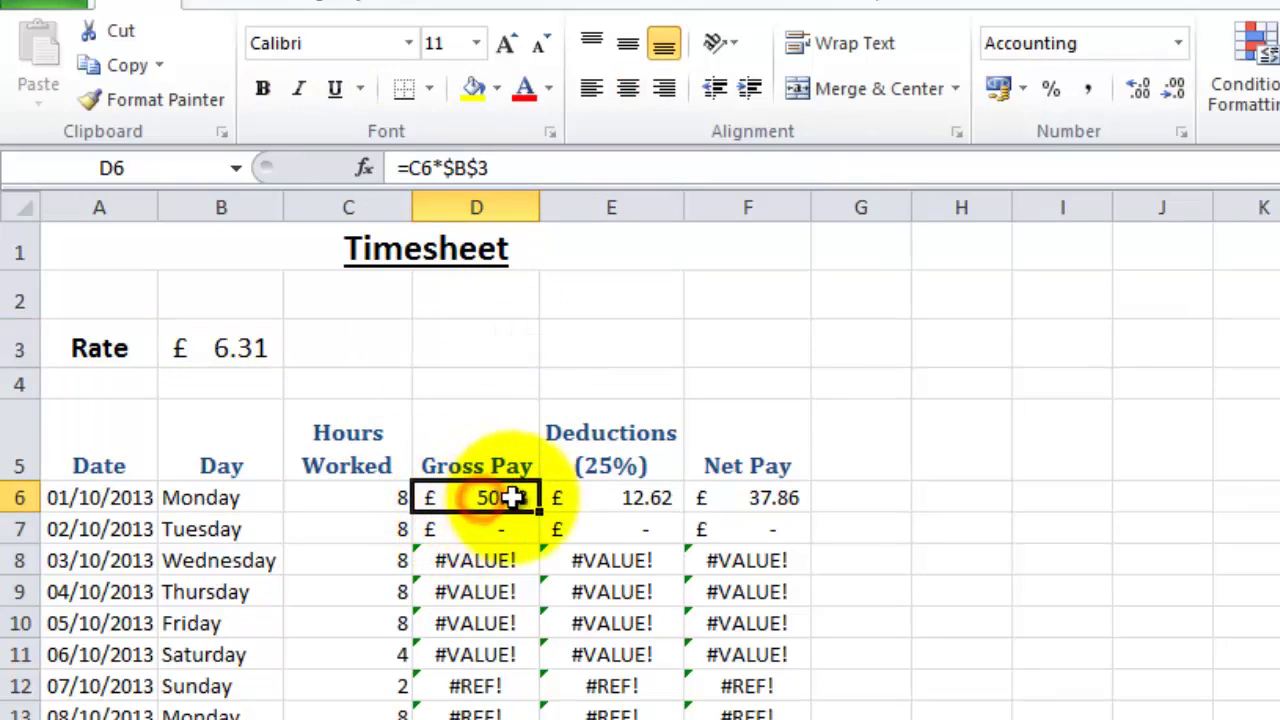
{"action": "left_click_drag", "start_coordinate": [539, 517], "coordinate": [525, 660]}
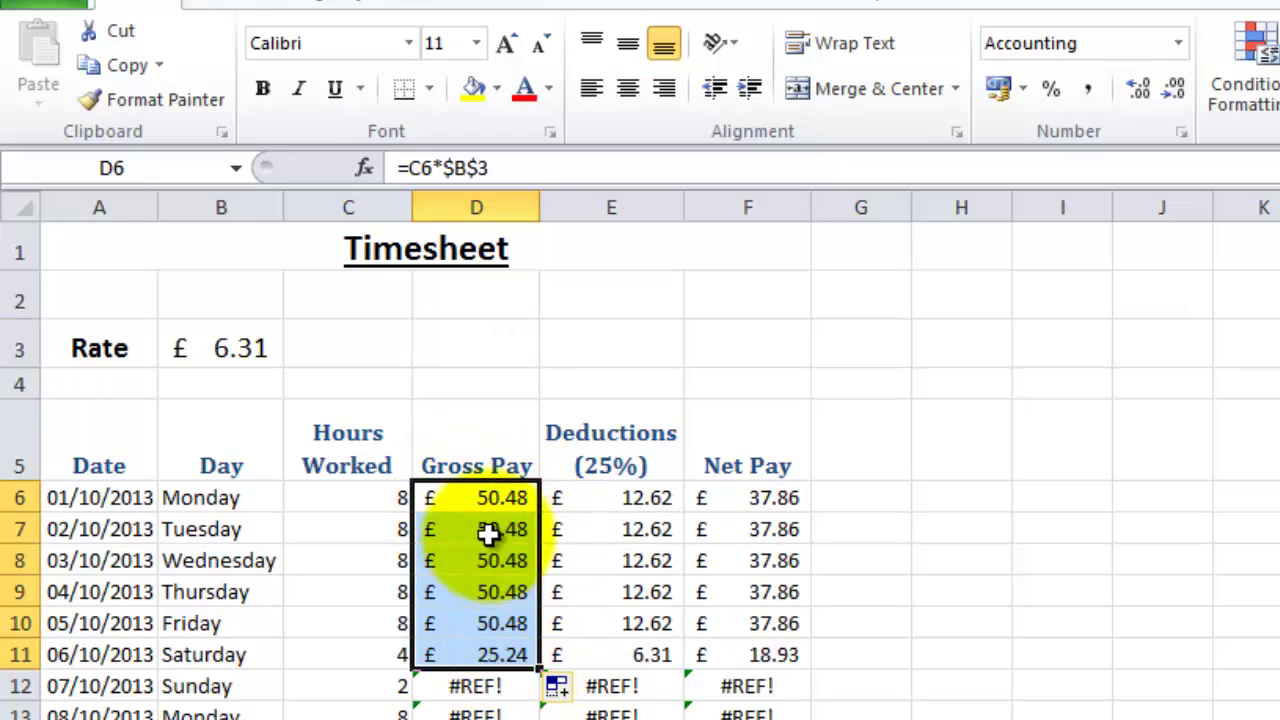
{"action": "left_click", "coordinate": [487, 503]}
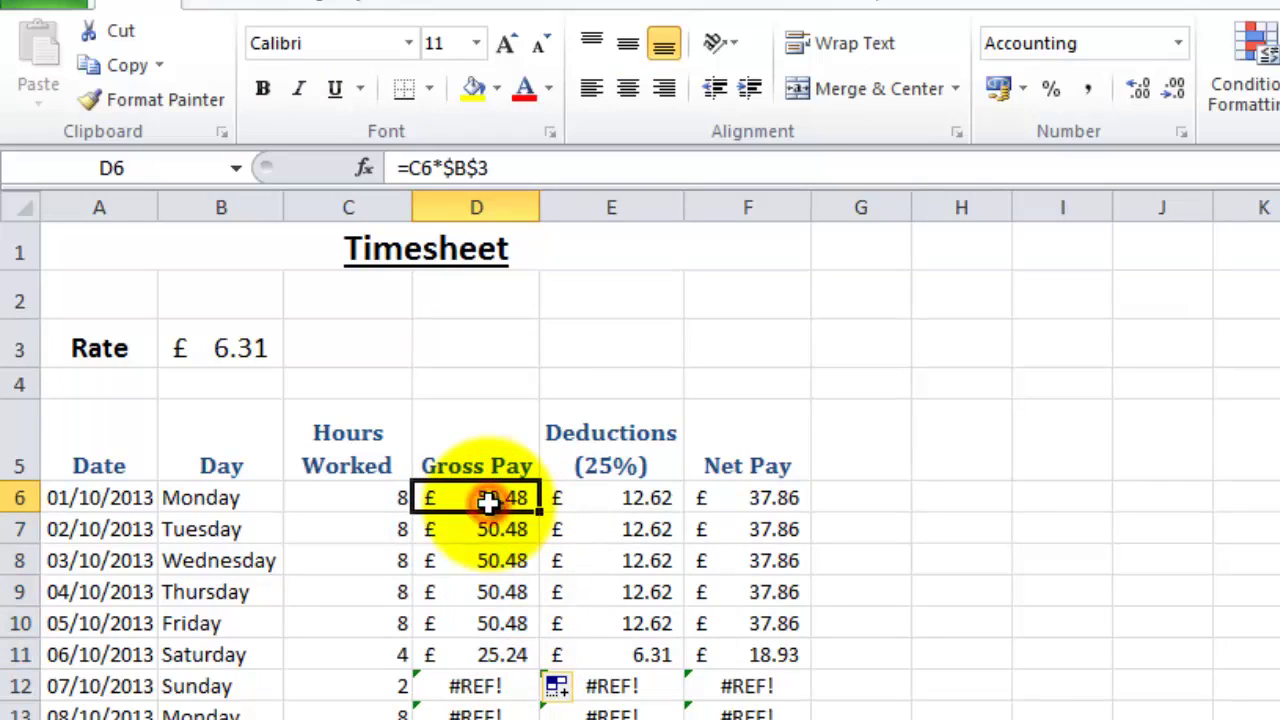
{"action": "left_click", "coordinate": [491, 532]}
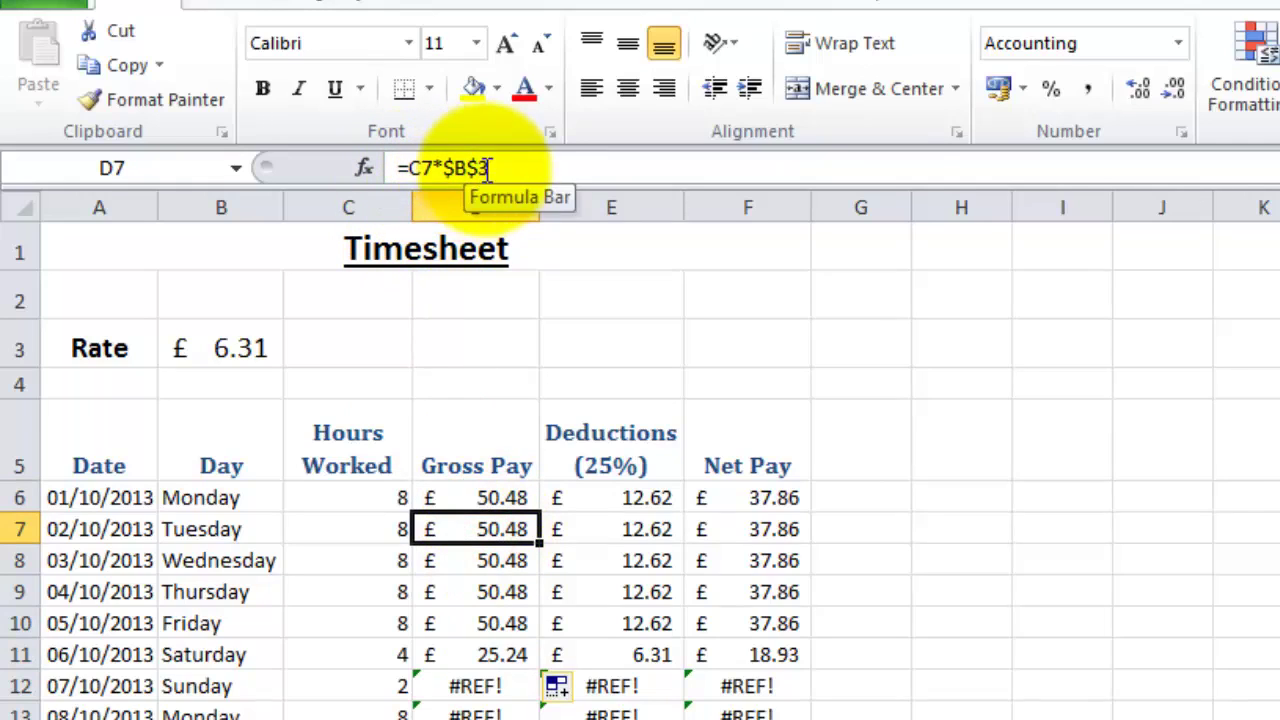
{"action": "left_click", "coordinate": [483, 562]}
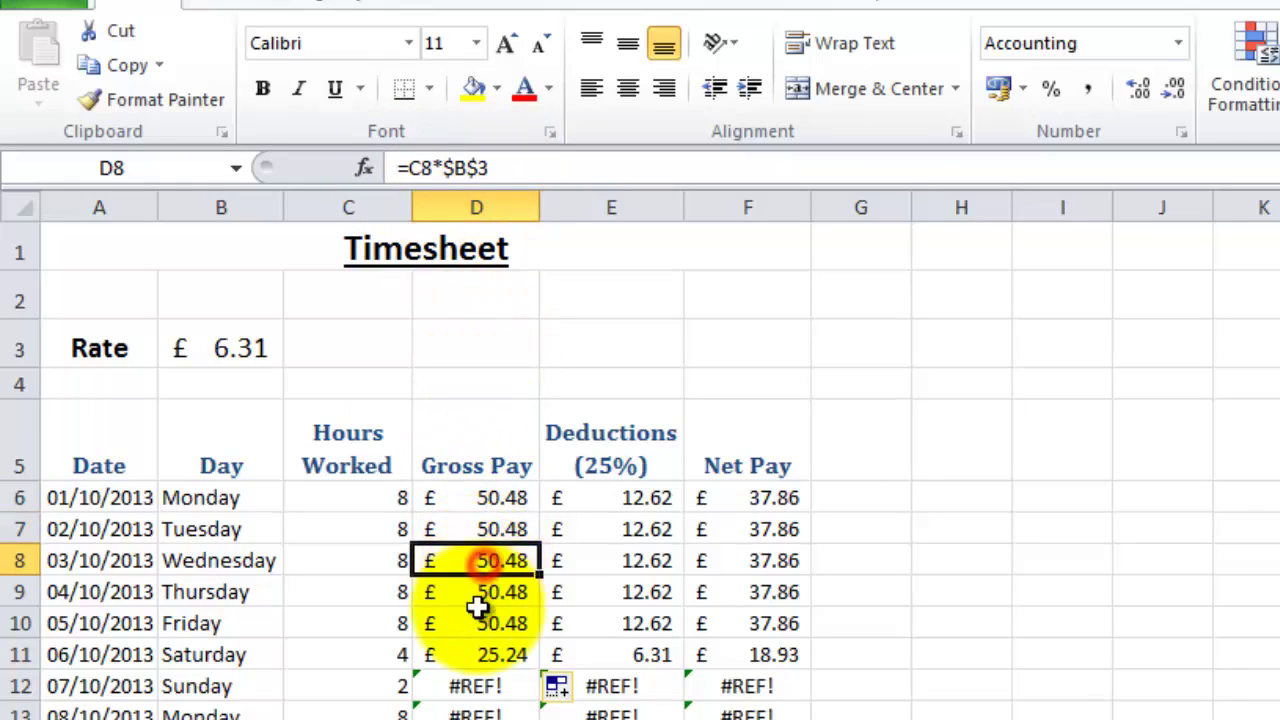
{"action": "left_click", "coordinate": [478, 620]}
{"action": "left_click", "coordinate": [478, 655]}
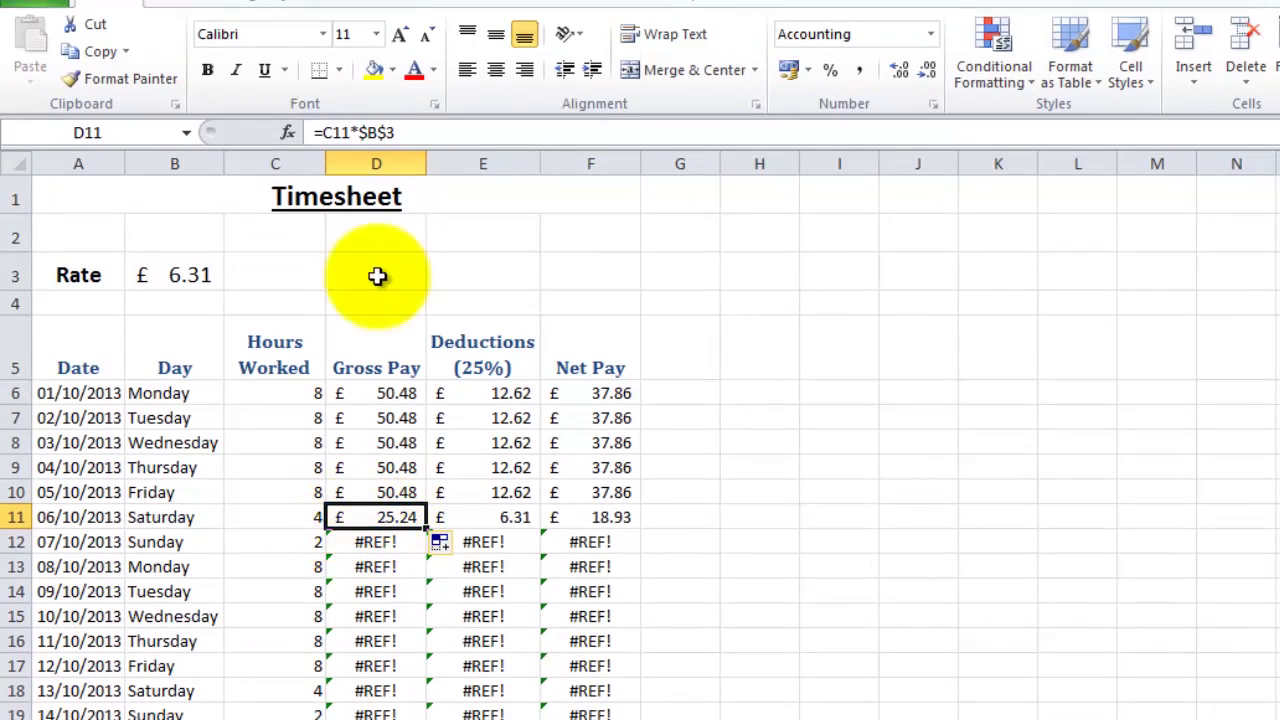
- Make Saturday's Gross Pay in D11 =C11*$B$3*1.5 for time-and-a-half
{"action": "left_click", "coordinate": [432, 132]}
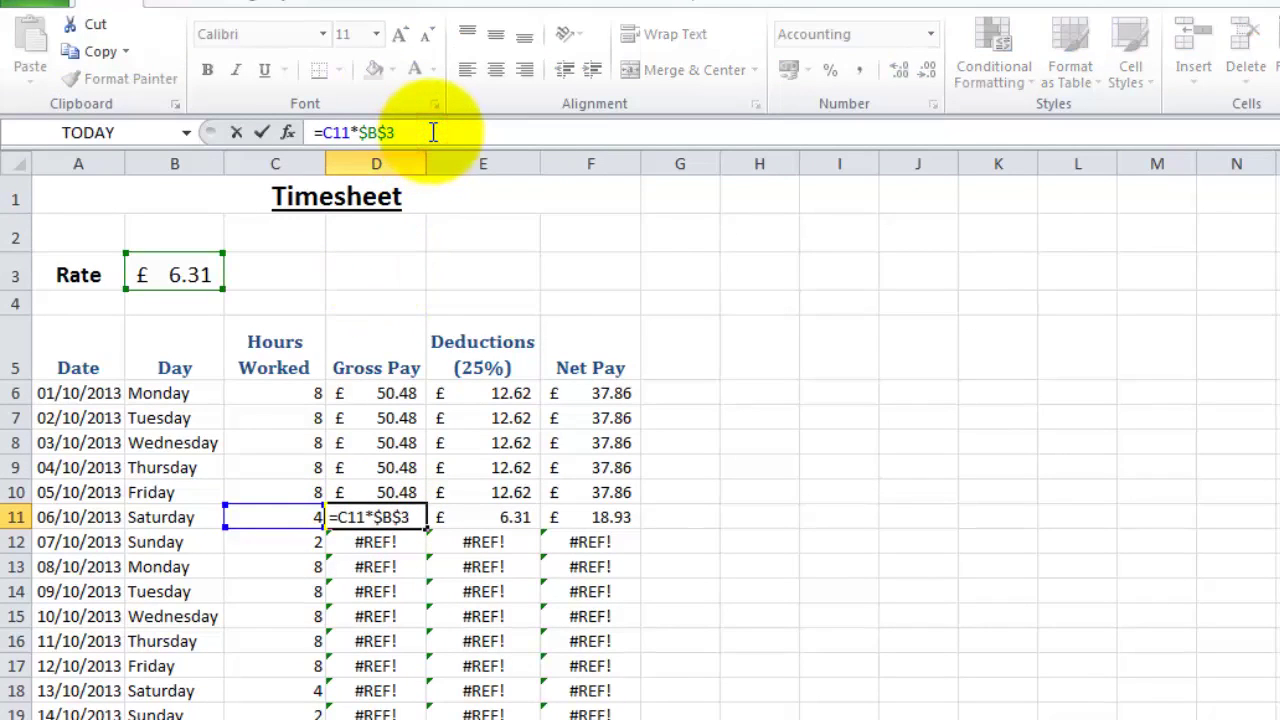
{"action": "type", "text": "8"}
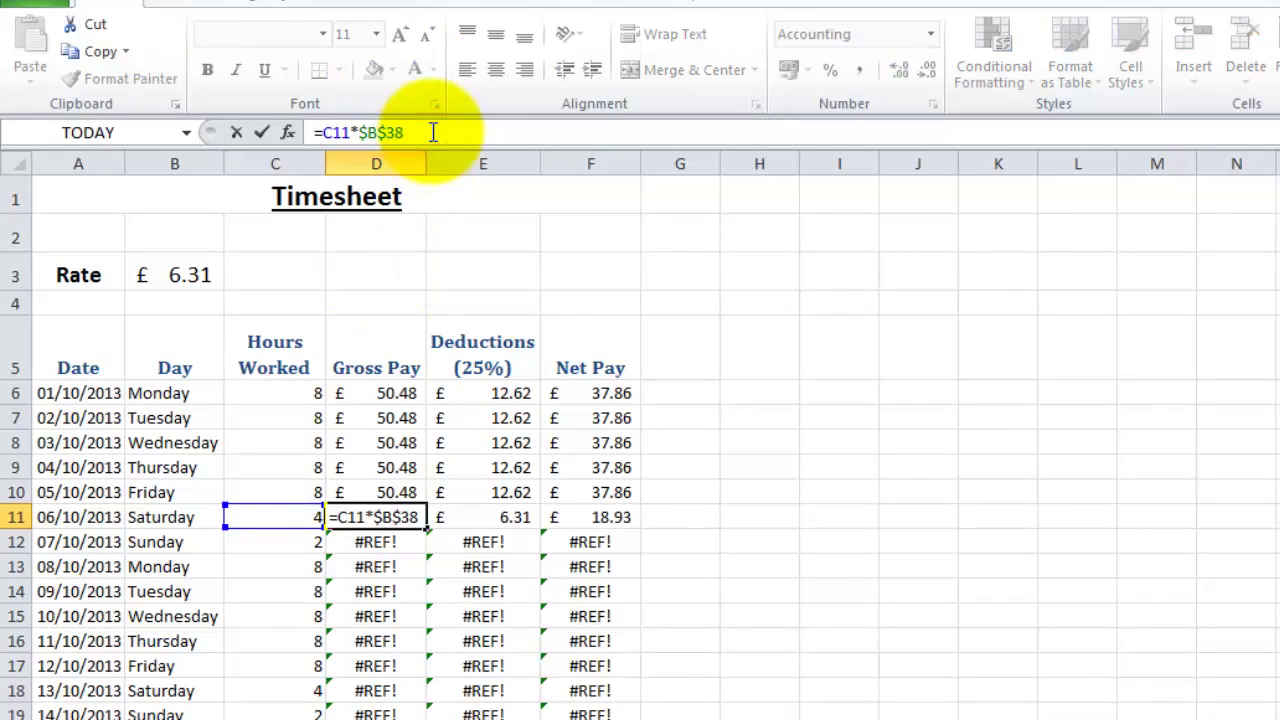
{"action": "key", "text": "BackSpace"}
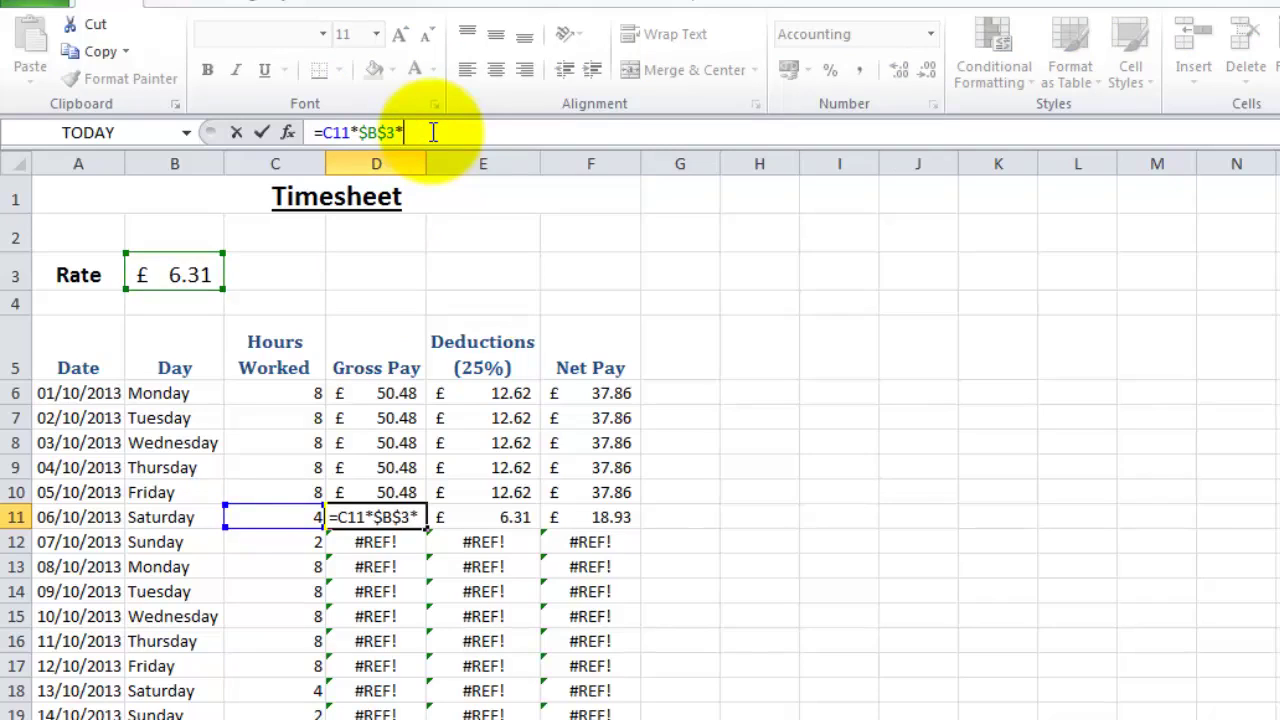
{"action": "type", "text": "*1.5"}
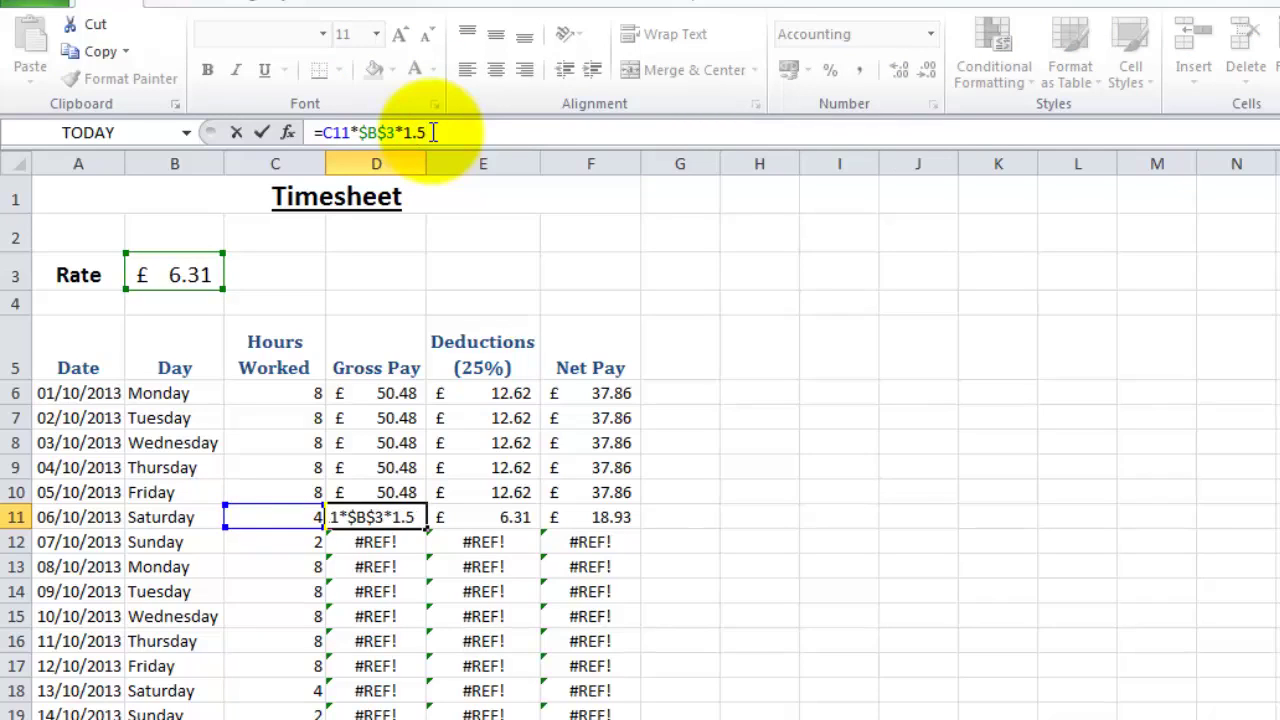
{"action": "key", "text": "Return"}
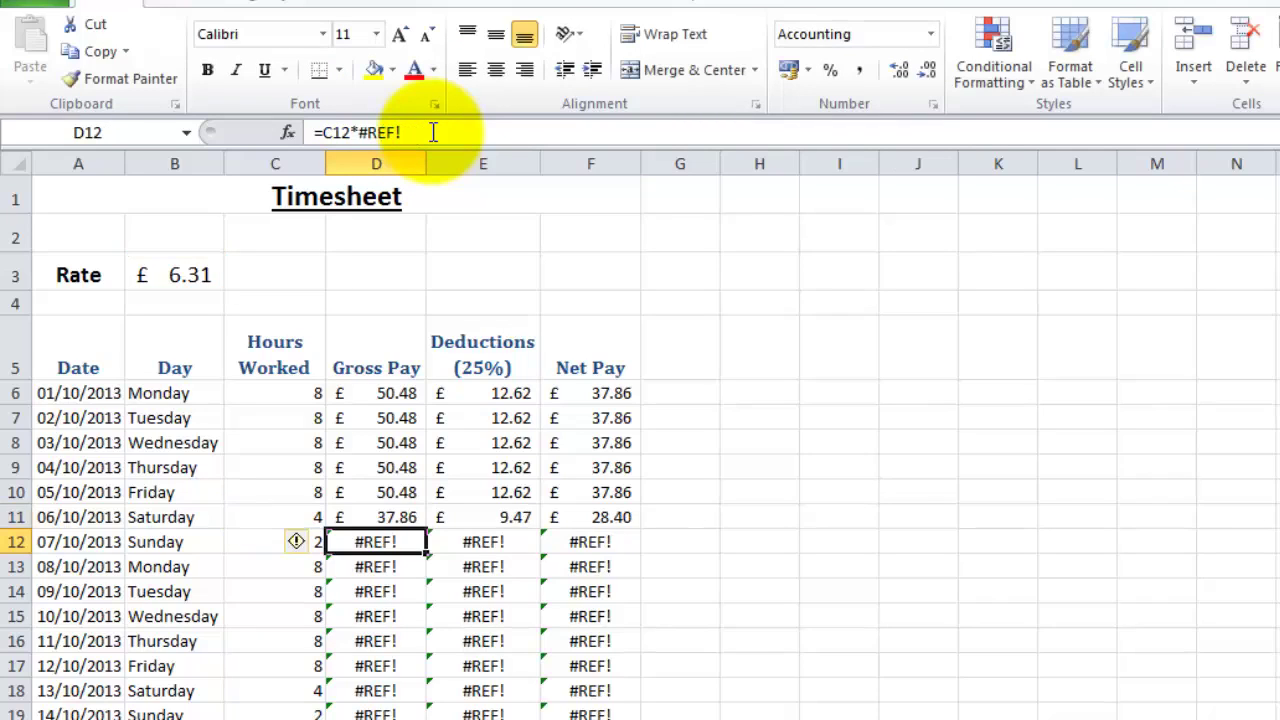
- Copy Saturday's formula to Sunday's D12 and change its multiplier to 2
{"action": "left_click", "coordinate": [396, 517]}
{"action": "left_click_drag", "start_coordinate": [426, 529], "coordinate": [428, 548]}
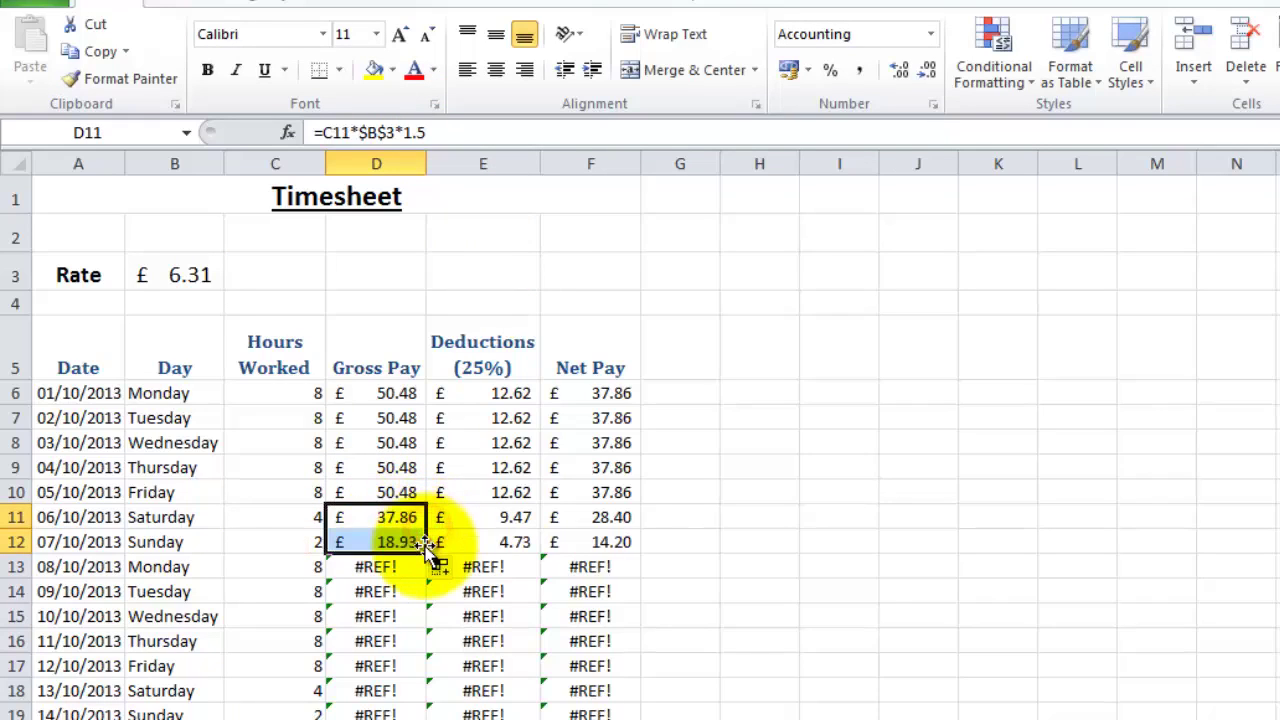
{"action": "left_click", "coordinate": [410, 542]}
{"action": "left_click", "coordinate": [440, 133]}
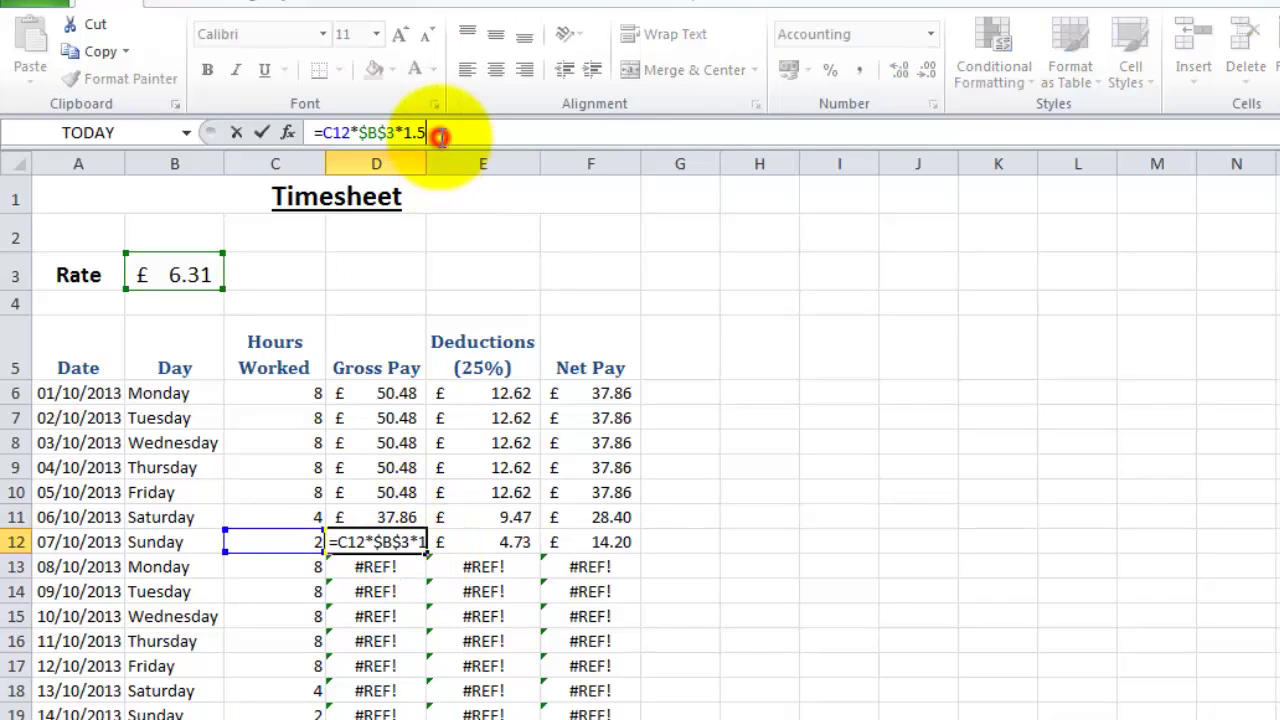
{"action": "key", "text": "BackSpace"}
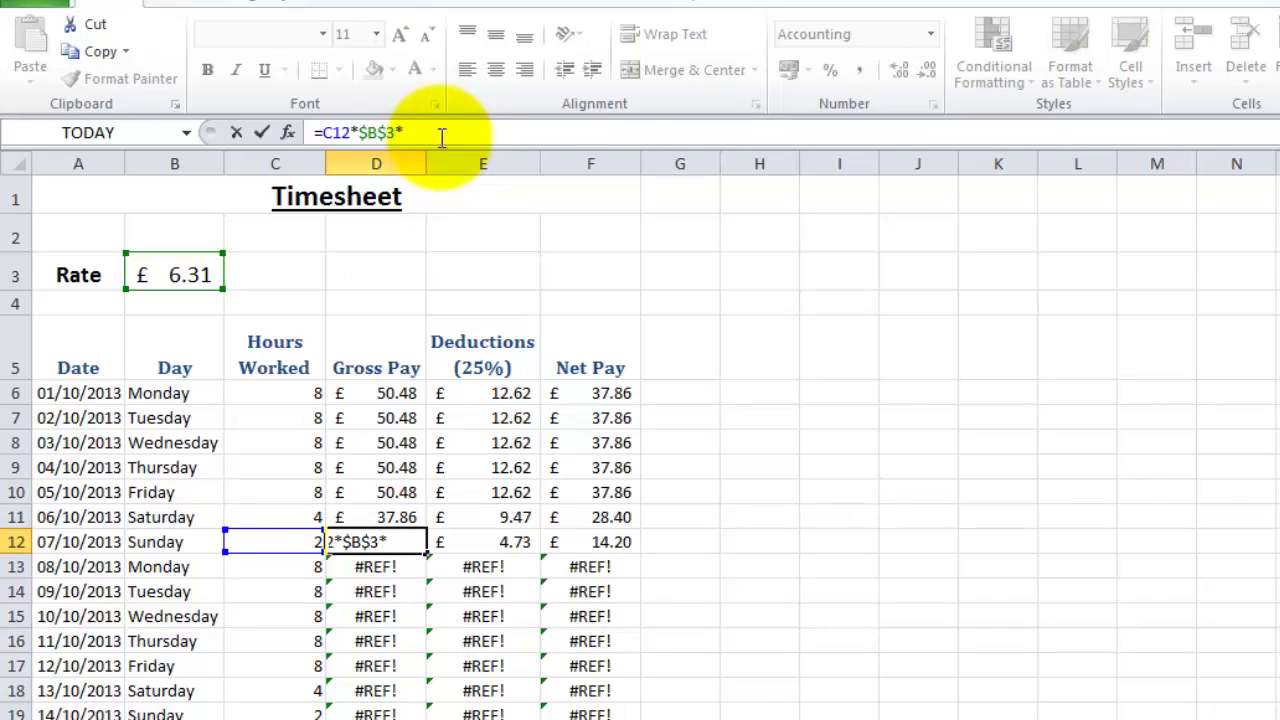
{"action": "type", "text": "2"}
{"action": "key", "text": "Return"}
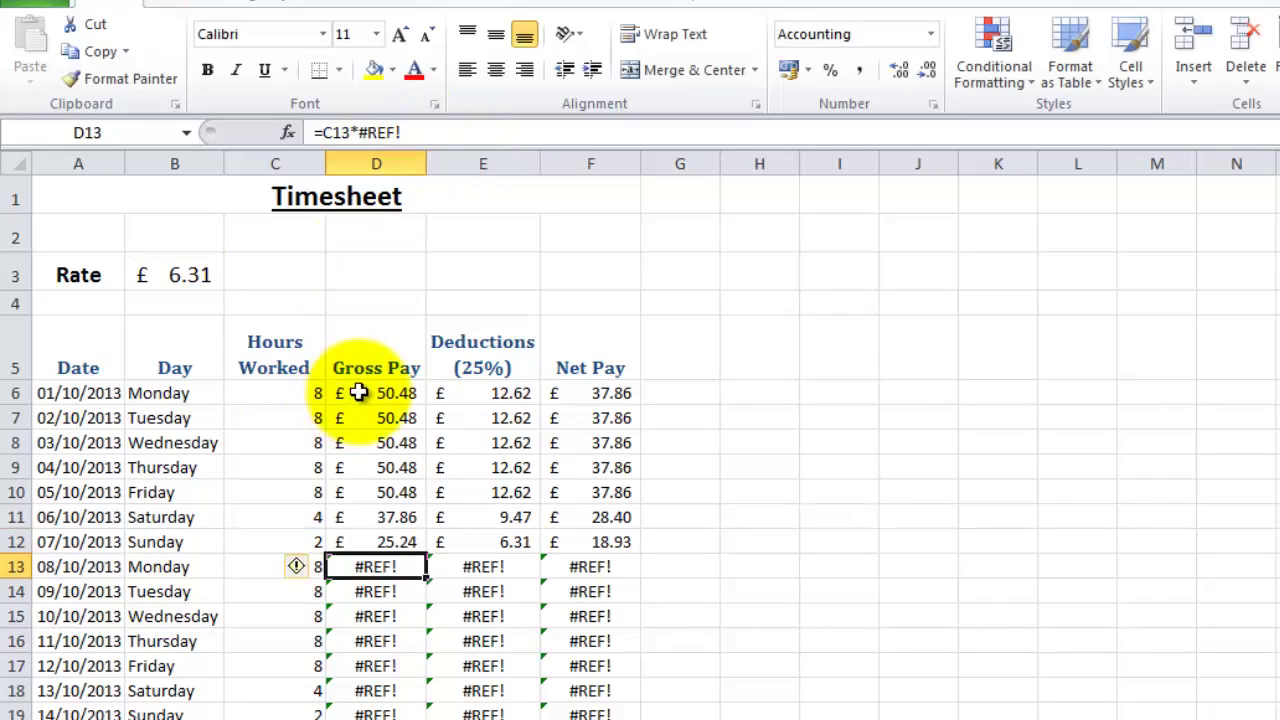
- Fill the D6:D12 week of Gross Pay formulas down to D36, then return to the top
{"action": "left_click_drag", "start_coordinate": [354, 393], "coordinate": [395, 708]}
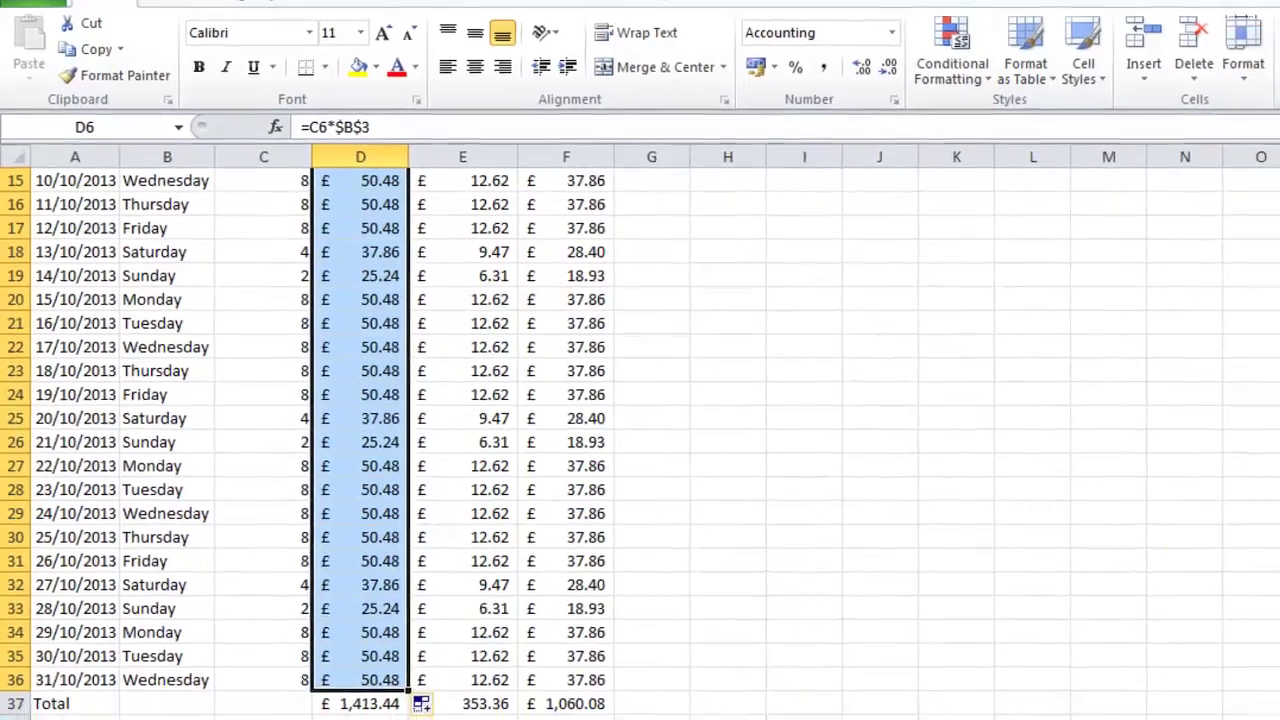
{"action": "scroll", "coordinate": [640, 430], "scroll_direction": "up", "scroll_amount": 2}
{"action": "scroll", "coordinate": [640, 430], "scroll_direction": "up", "scroll_amount": 2}
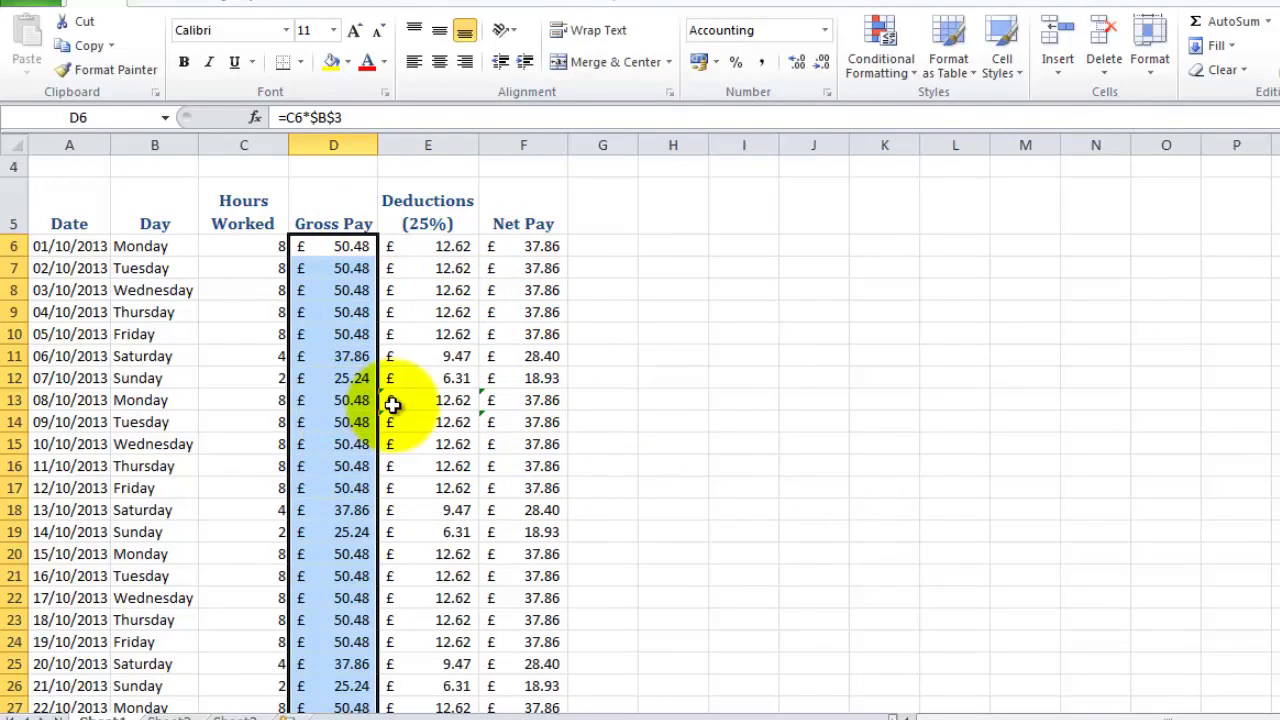
{"action": "left_click", "coordinate": [343, 370]}
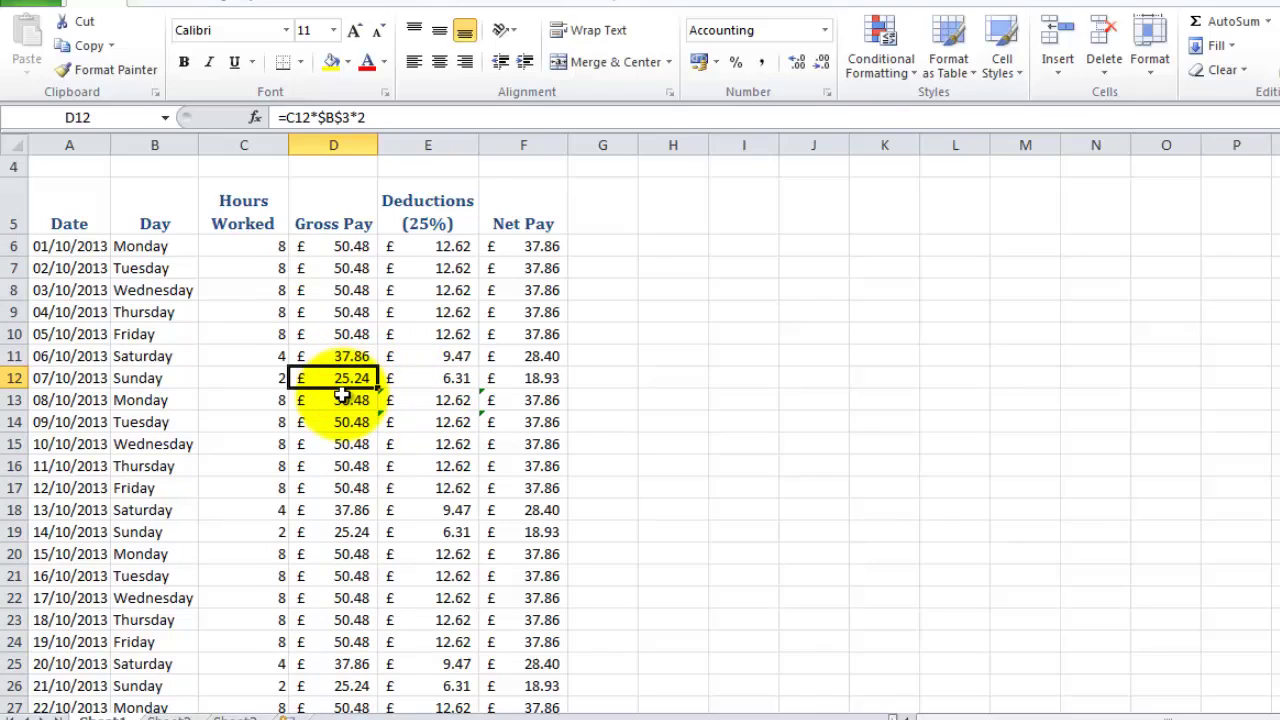
{"action": "key", "text": "Up"}
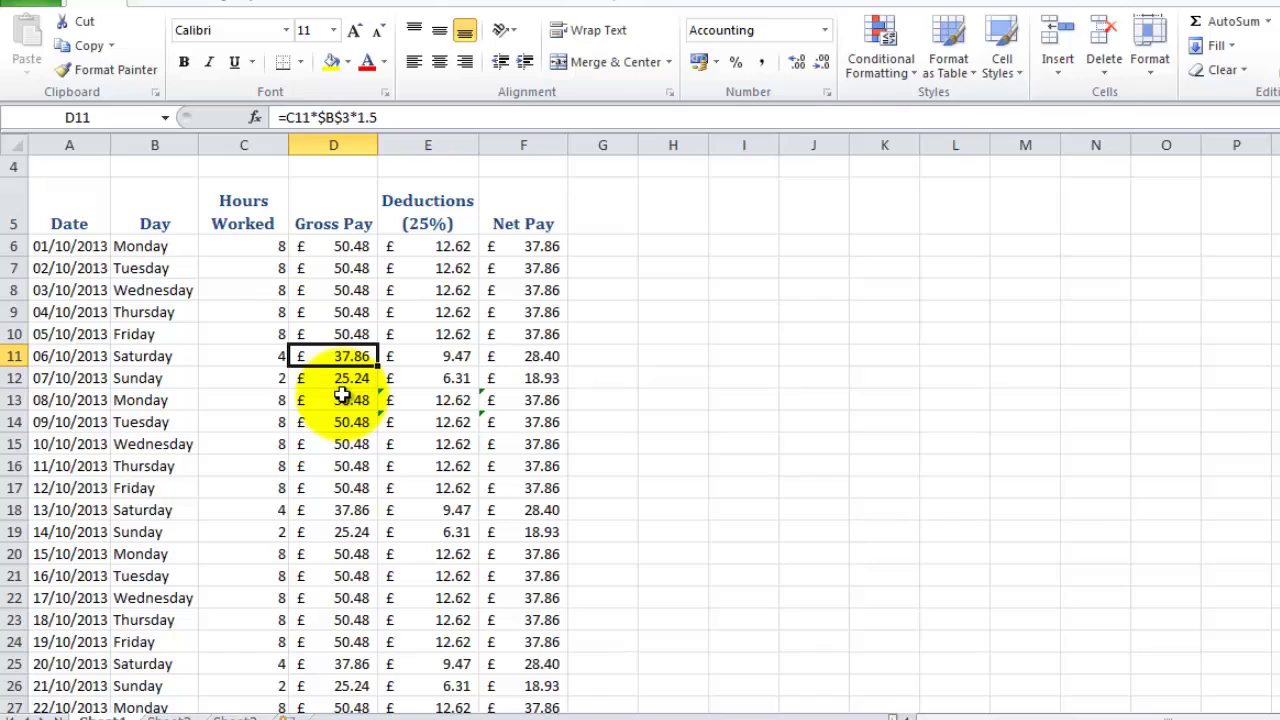
{"action": "key", "text": "Down"}
{"action": "key", "text": "Down"}
{"action": "key", "text": "Down"}
{"action": "key", "text": "Down"}
{"action": "key", "text": "Down"}
{"action": "key", "text": "Down"}
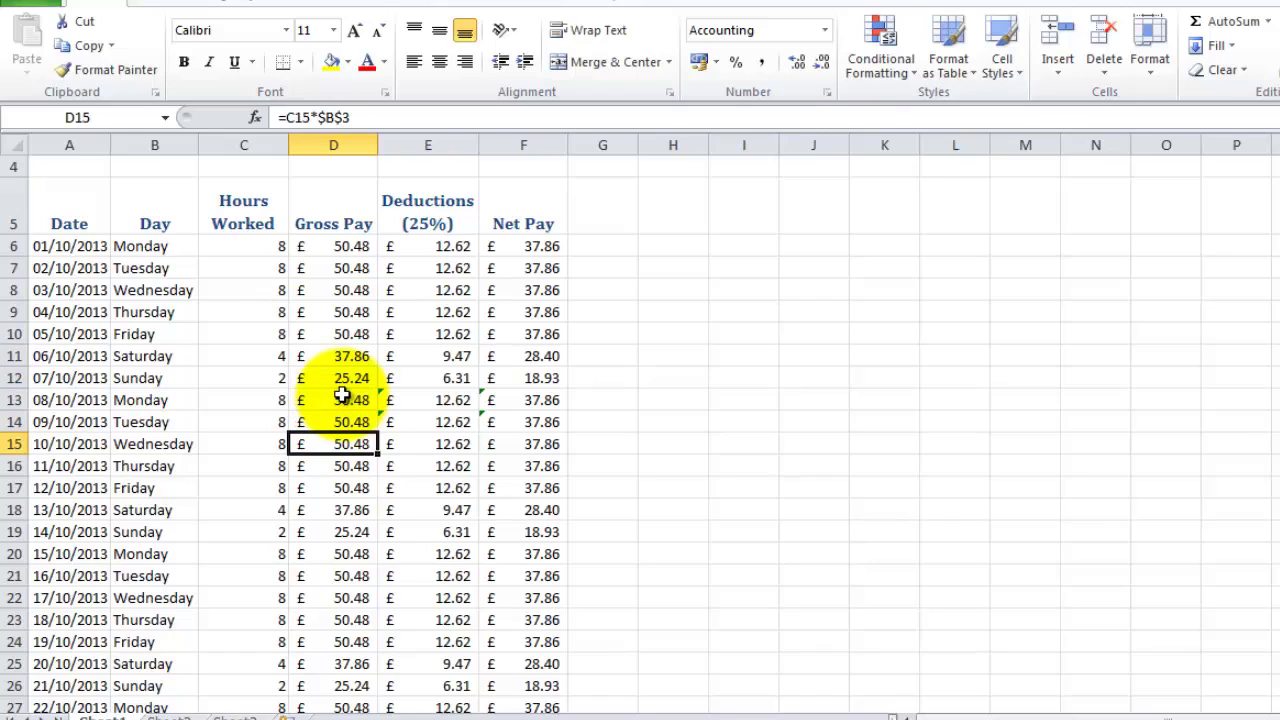
{"action": "key", "text": "Down"}
{"action": "key", "text": "Down"}
{"action": "key", "text": "Down"}
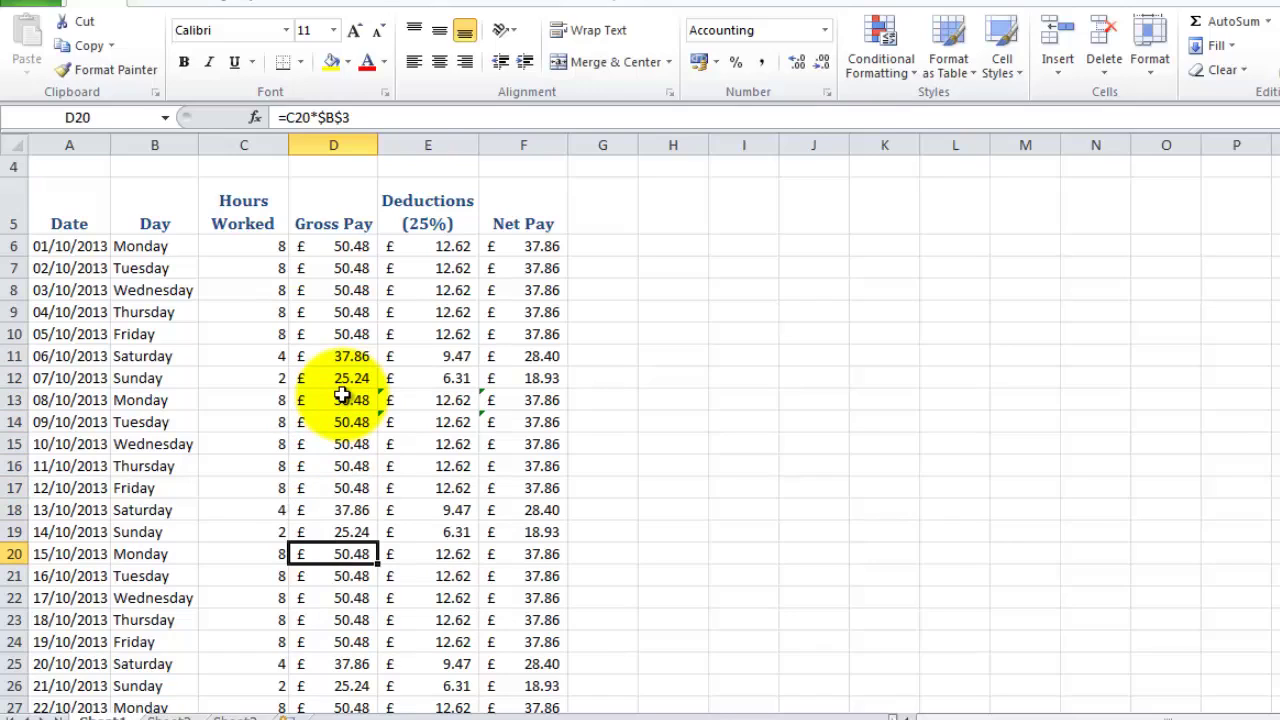
{"action": "key", "text": "Up"}
{"action": "key", "text": "Up"}
{"action": "key", "text": "Up"}
{"action": "key", "text": "Up"}
{"action": "key", "text": "Up"}
{"action": "key", "text": "Up"}
{"action": "key", "text": "Up"}
{"action": "key", "text": "Right"}
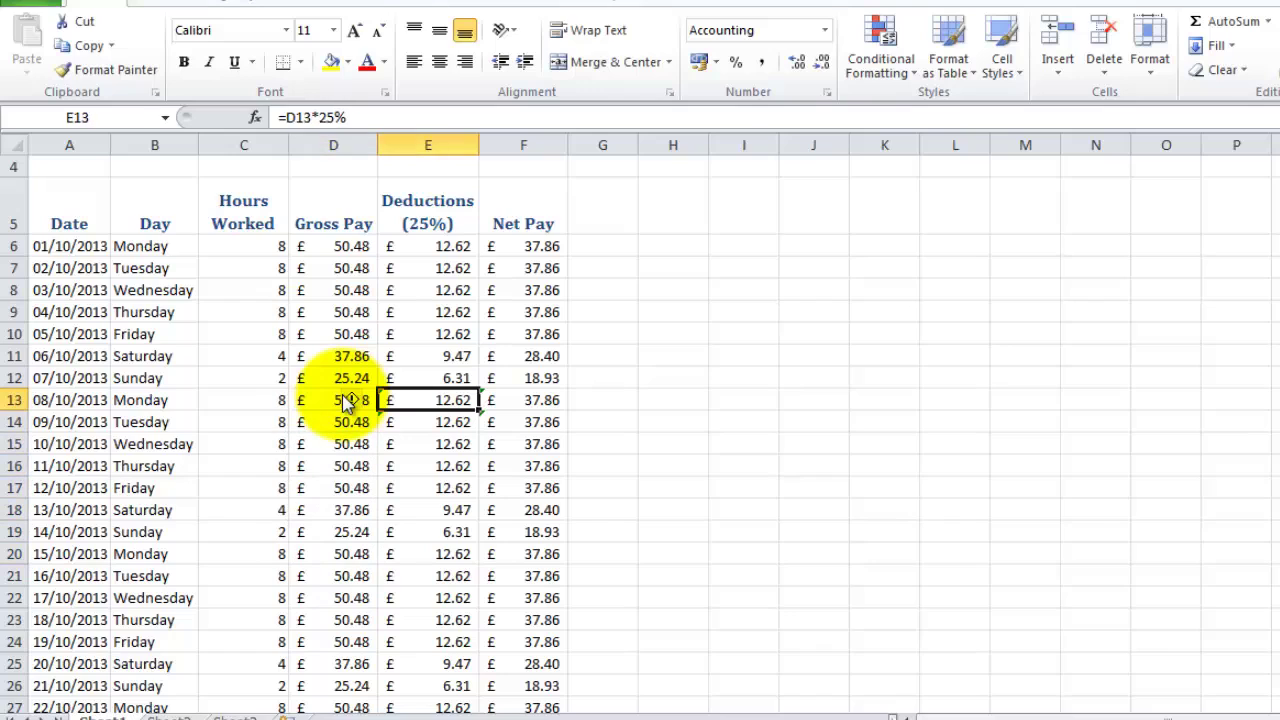
{"action": "key", "text": "Up"}
{"action": "key", "text": "Up"}
{"action": "key", "text": "Up"}
{"action": "key", "text": "Down"}
{"action": "key", "text": "Down"}
{"action": "key", "text": "Down"}
{"action": "key", "text": "Down"}
{"action": "key", "text": "Down"}
{"action": "key", "text": "Down"}
{"action": "key", "text": "Down"}
{"action": "key", "text": "Right"}
{"action": "key", "text": "Up"}
{"action": "key", "text": "Up"}
{"action": "key", "text": "Up"}
{"action": "key", "text": "Up"}
{"action": "key", "text": "Up"}
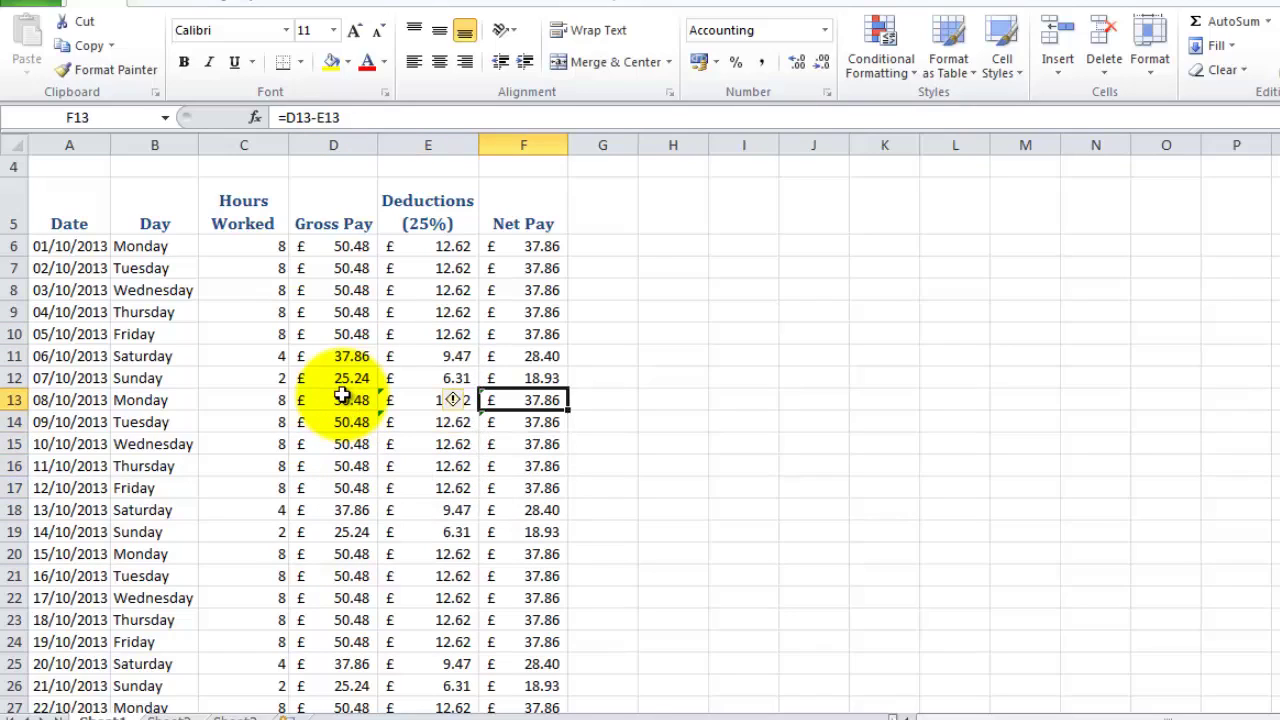
{"action": "key", "text": "Up"}
{"action": "key", "text": "Down"}
{"action": "key", "text": "Down"}
{"action": "key", "text": "Down"}
{"action": "key", "text": "Down"}
{"action": "key", "text": "Down"}
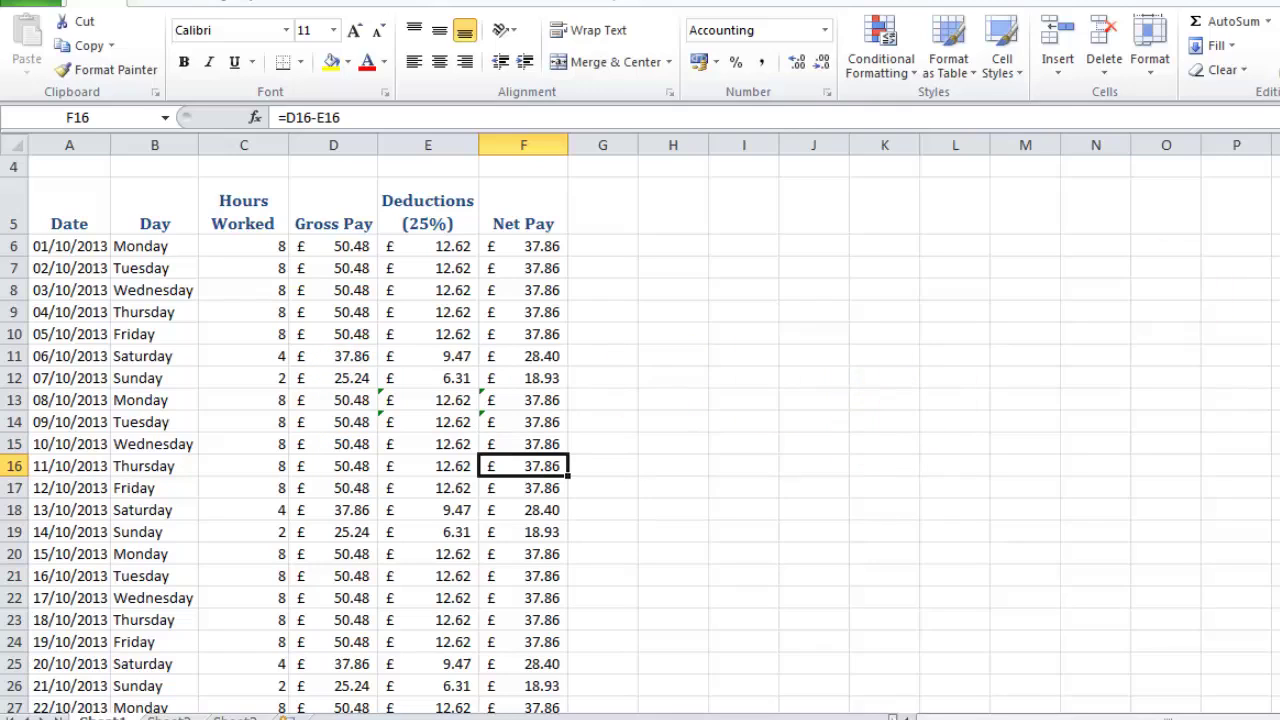
{"action": "scroll", "coordinate": [636, 440], "scroll_direction": "up", "scroll_amount": 1}
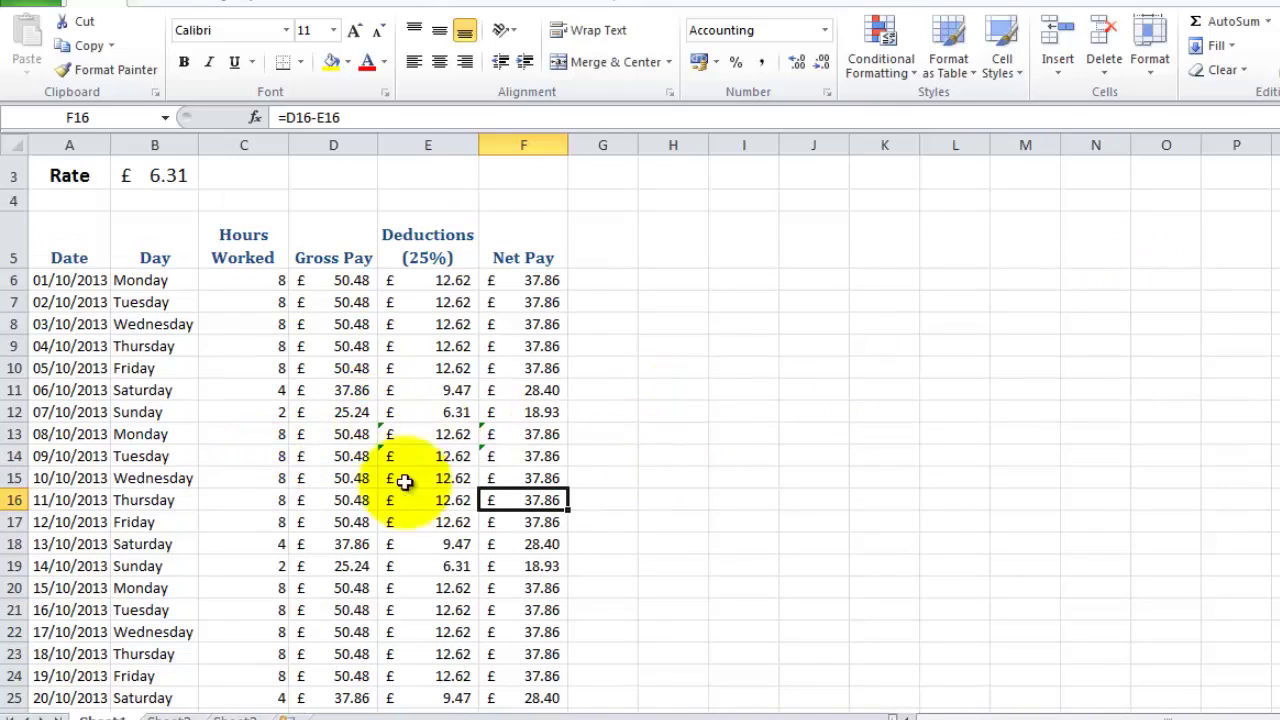
- Choose Ignore Error on the flagged Deductions cell E13
{"action": "left_click", "coordinate": [390, 436]}
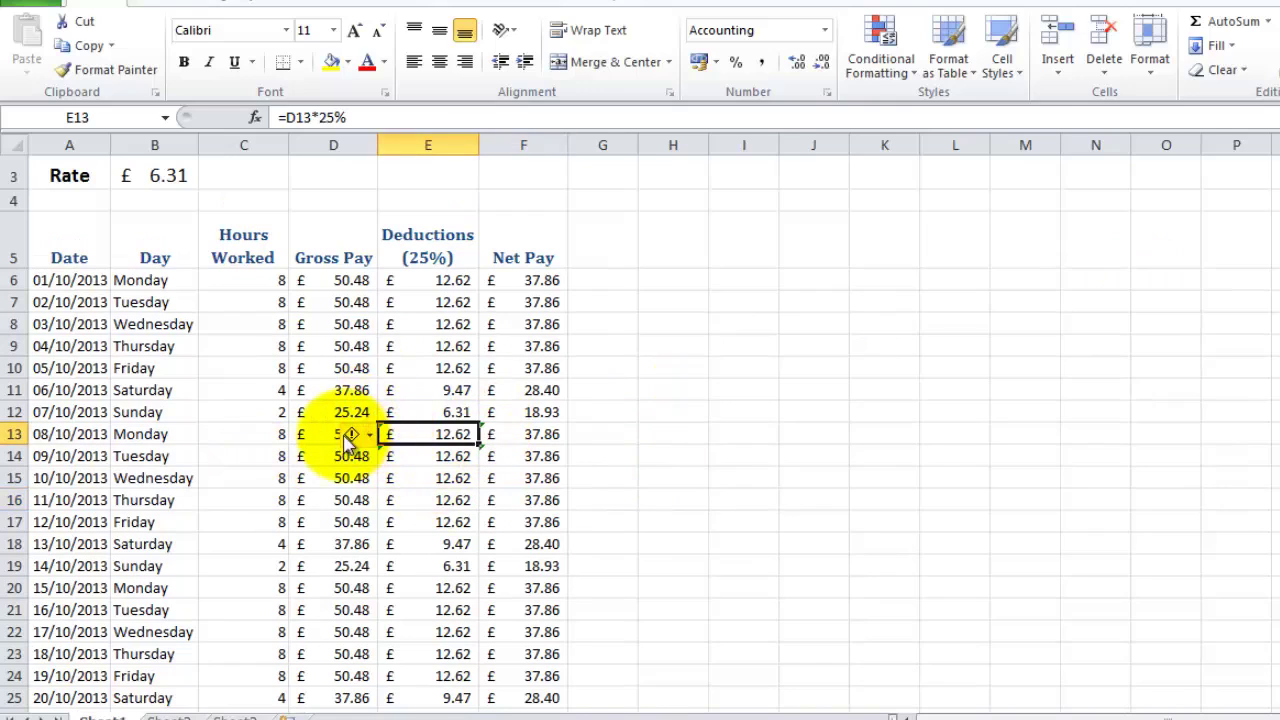
{"action": "left_click", "coordinate": [348, 438]}
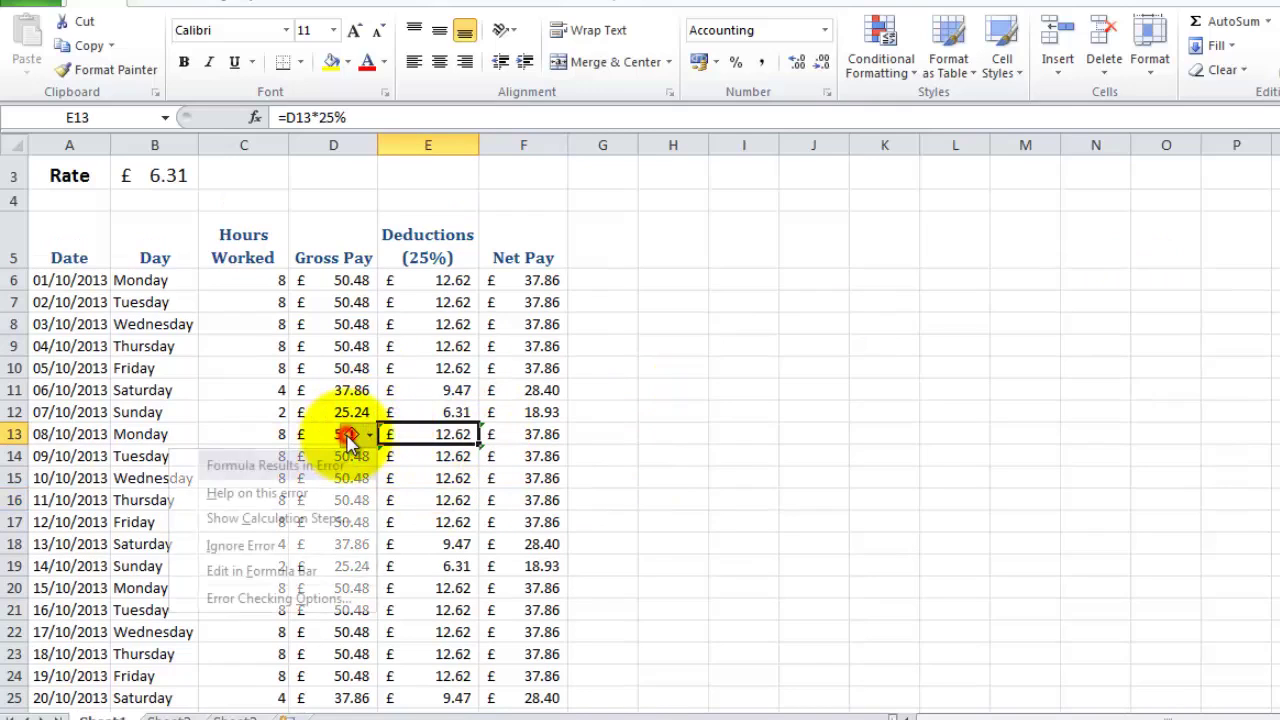
{"action": "left_click", "coordinate": [294, 546]}
{"action": "left_click", "coordinate": [503, 431]}
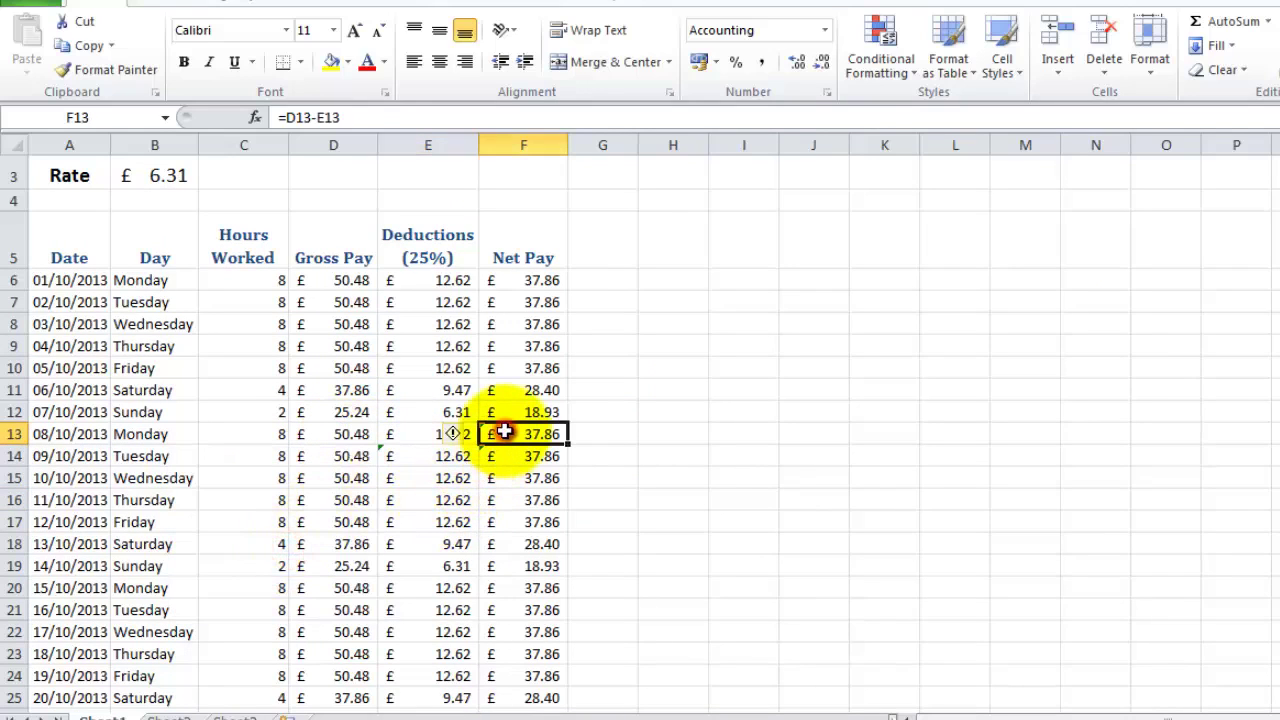
{"action": "left_click", "coordinate": [458, 436]}
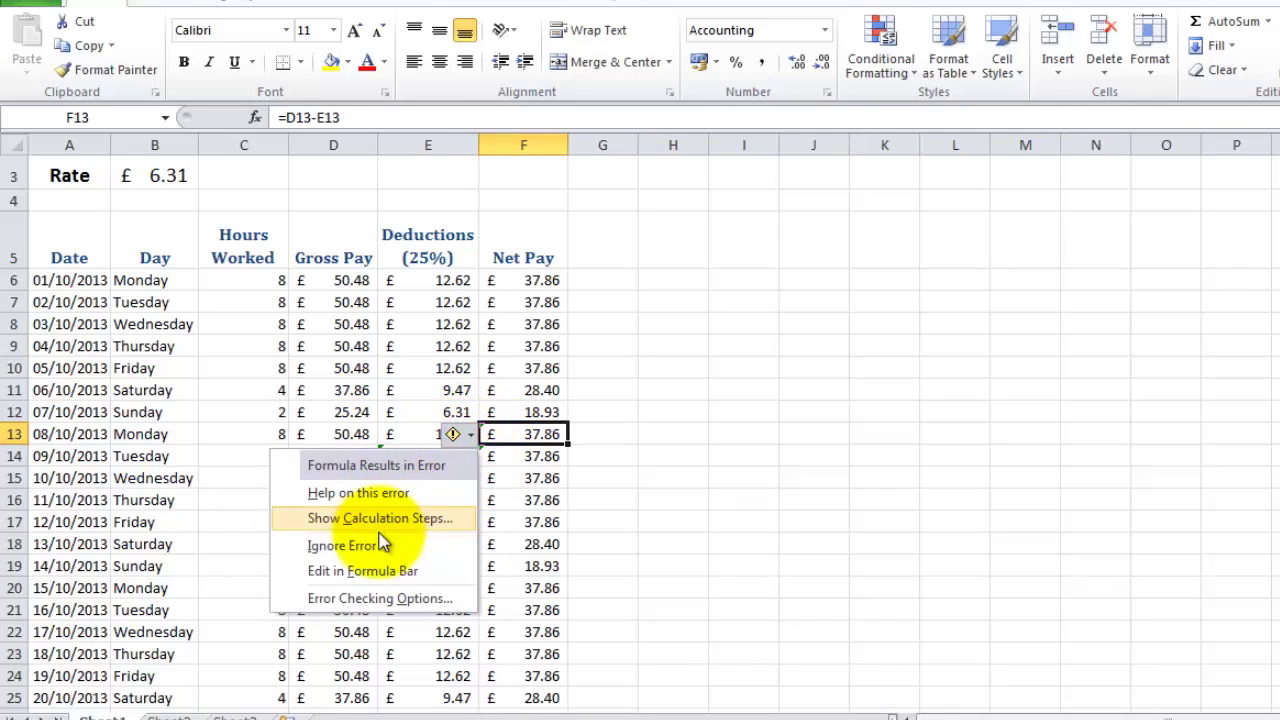
{"action": "left_click", "coordinate": [365, 546]}
- Choose Ignore Error on the flagged Deductions cell E14
{"action": "left_click", "coordinate": [424, 458]}
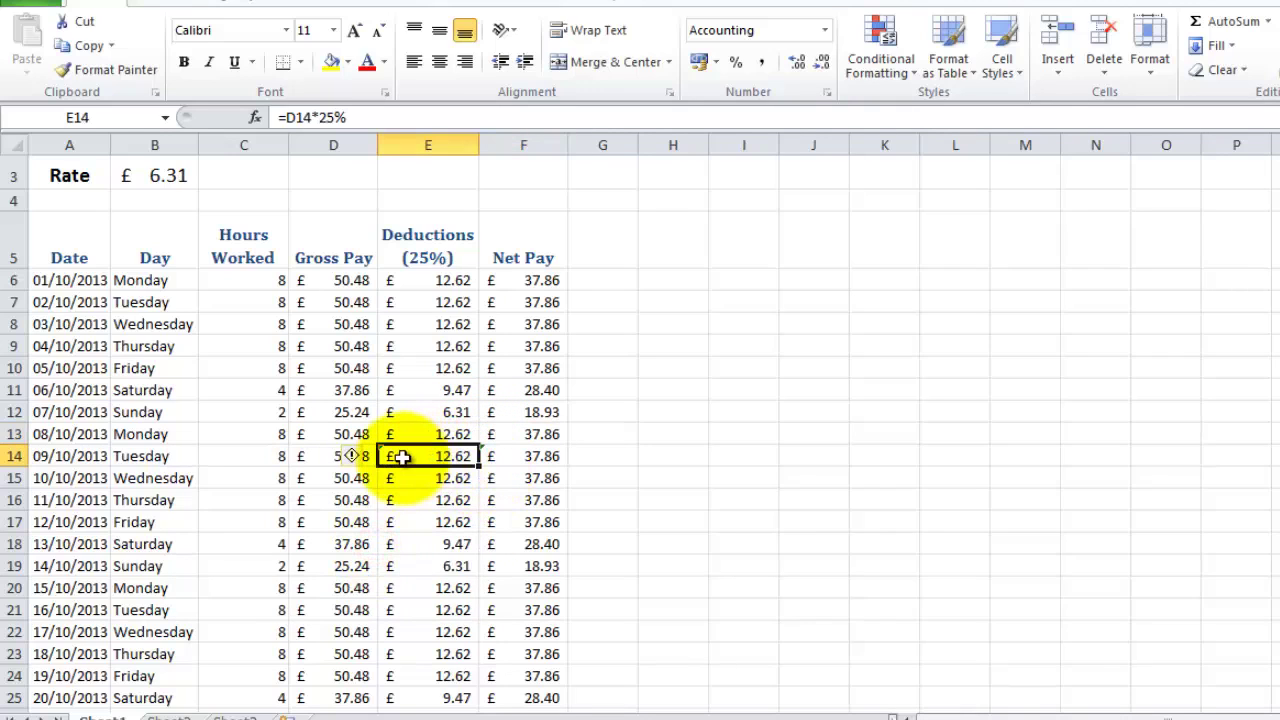
{"action": "left_click", "coordinate": [355, 458]}
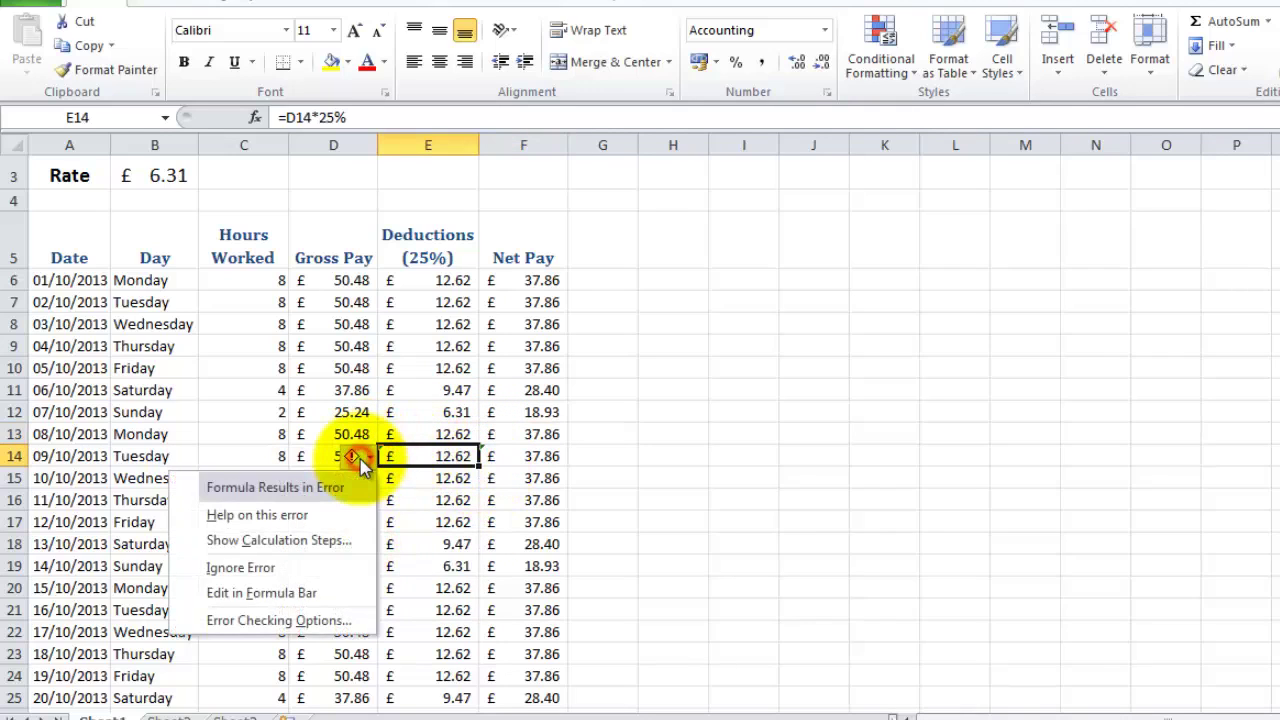
{"action": "left_click", "coordinate": [300, 567]}
{"action": "left_click", "coordinate": [512, 456]}
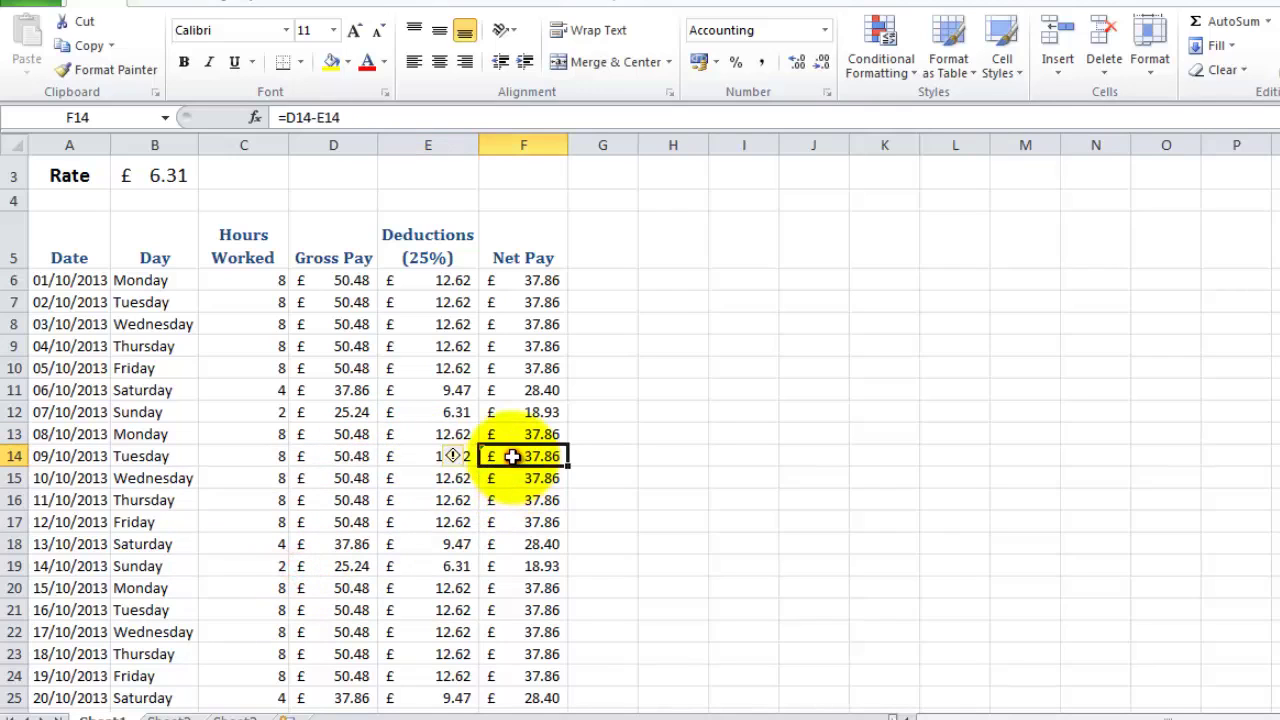
{"action": "left_click", "coordinate": [455, 457]}
{"action": "left_click", "coordinate": [388, 570]}
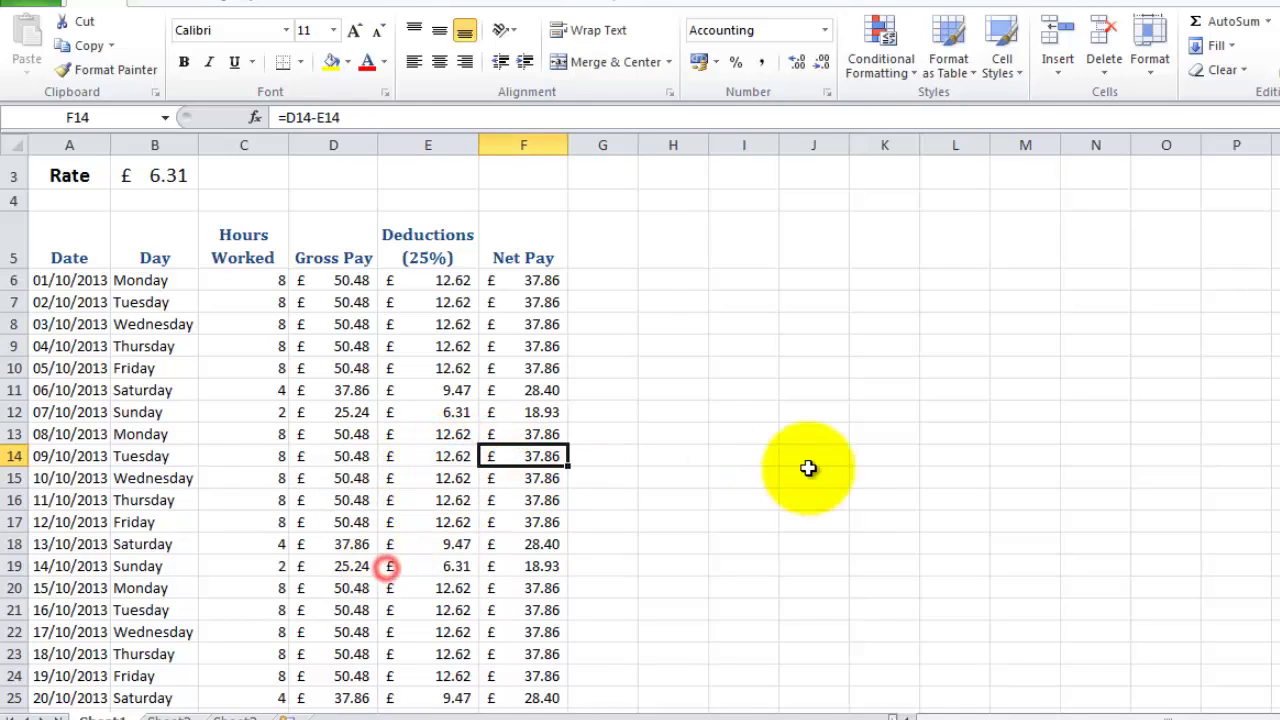
{"action": "left_click", "coordinate": [809, 471]}
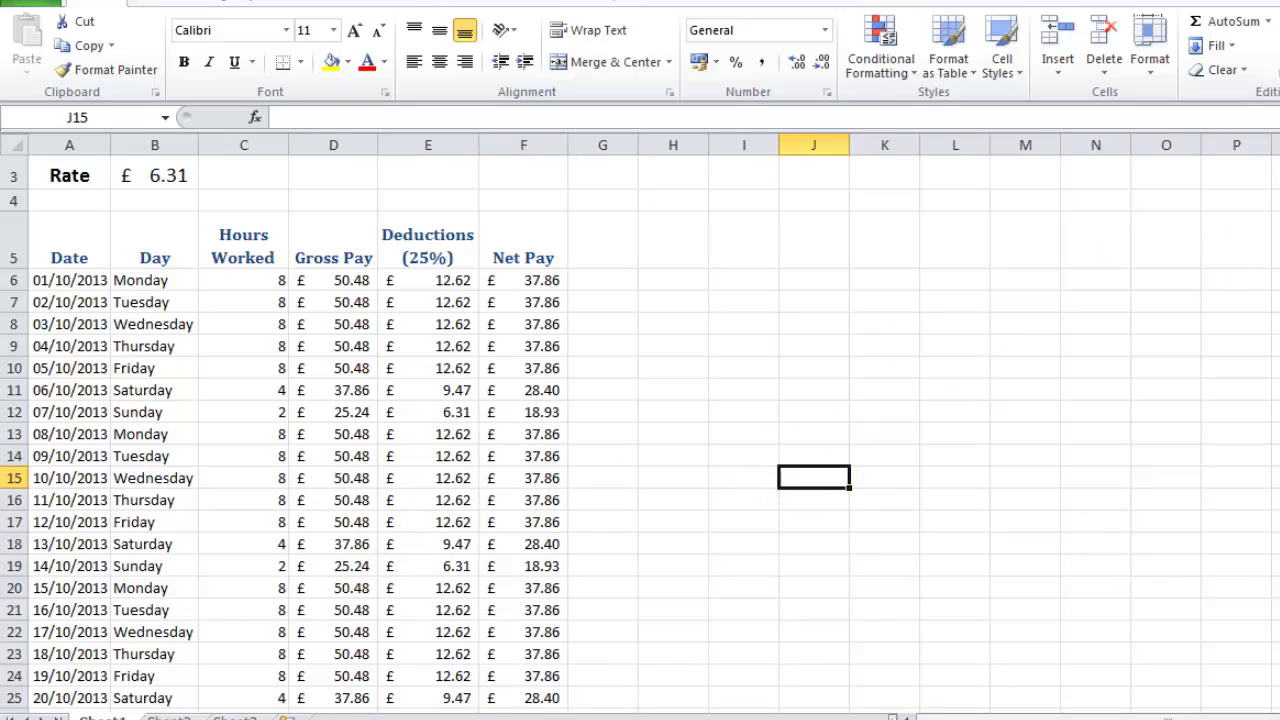
- Change the B3 rate to 6.50, making weekday gross pay £52.00 and net £39.00
{"action": "scroll", "coordinate": [809, 471], "scroll_direction": "up", "scroll_amount": 1}
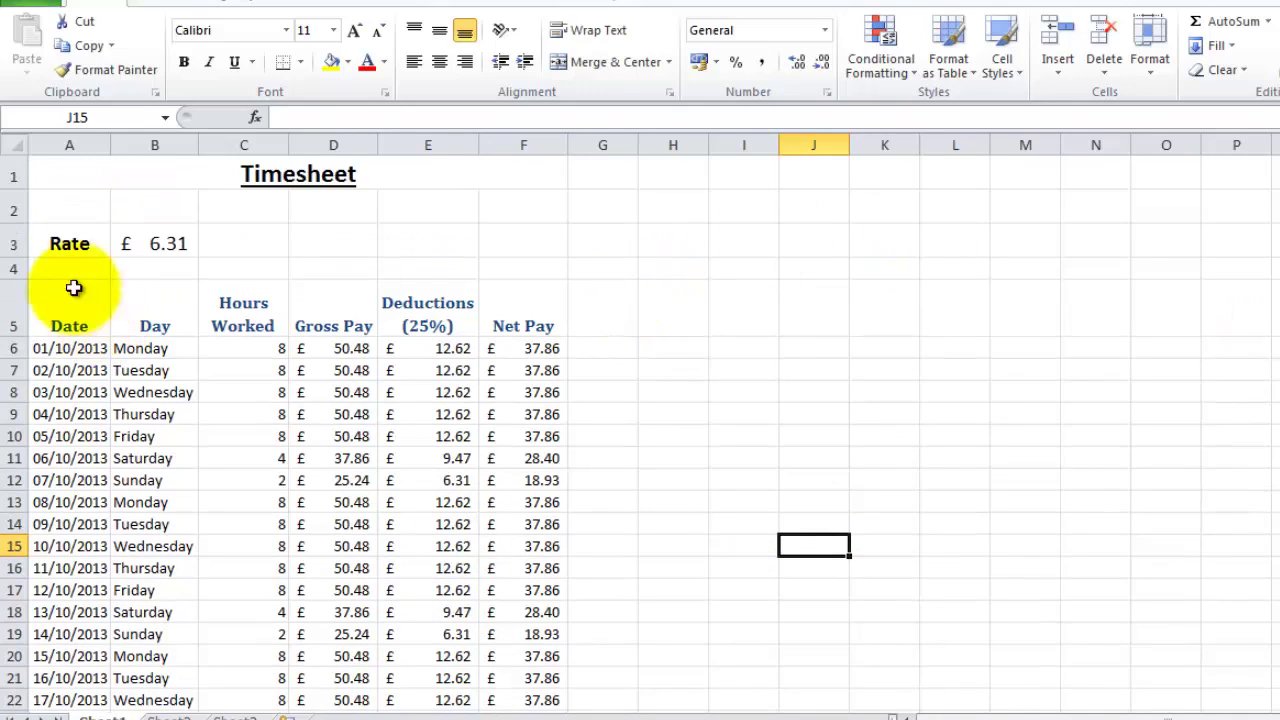
{"action": "left_click", "coordinate": [177, 246]}
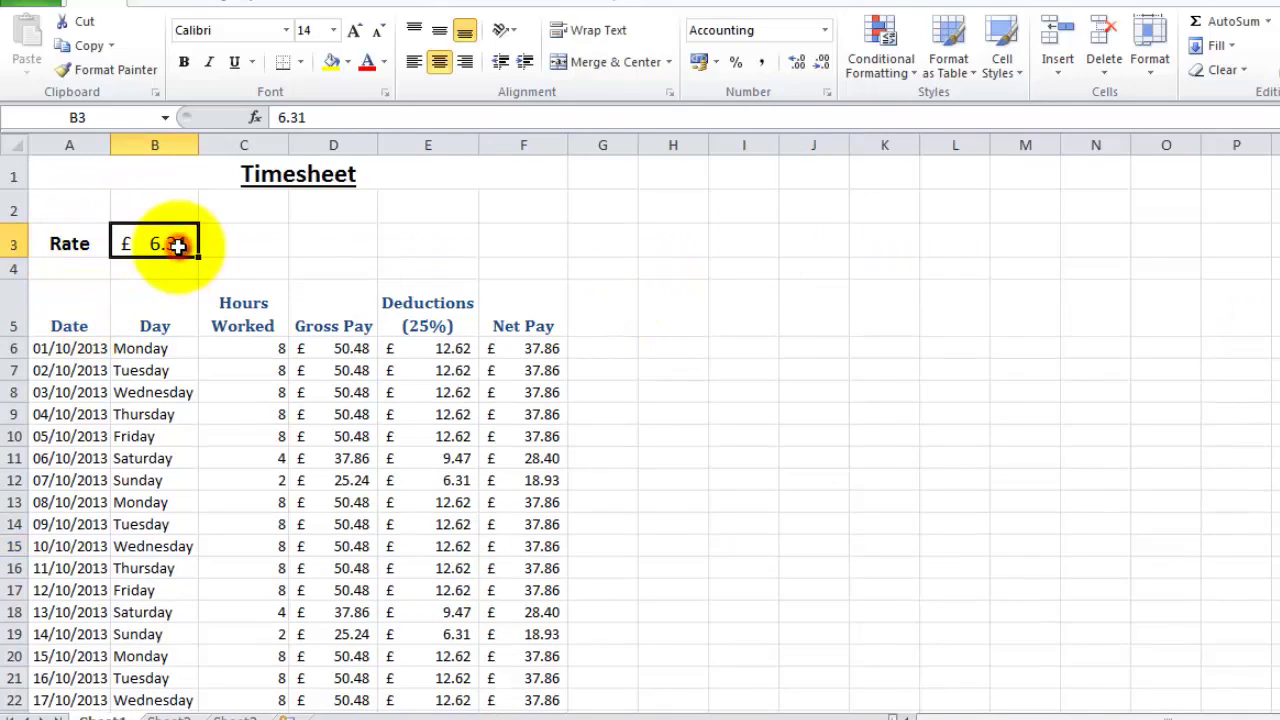
{"action": "type", "text": "6.5"}
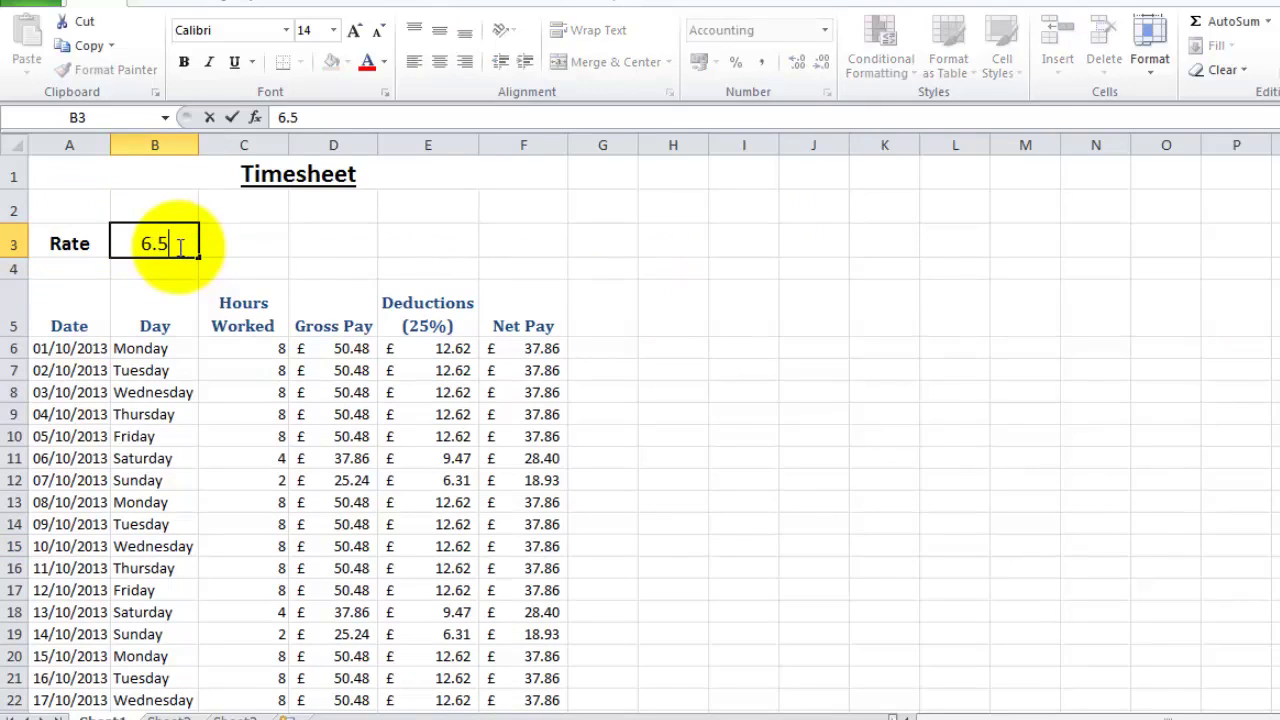
{"action": "type", "text": "0"}
{"action": "key", "text": "Return"}
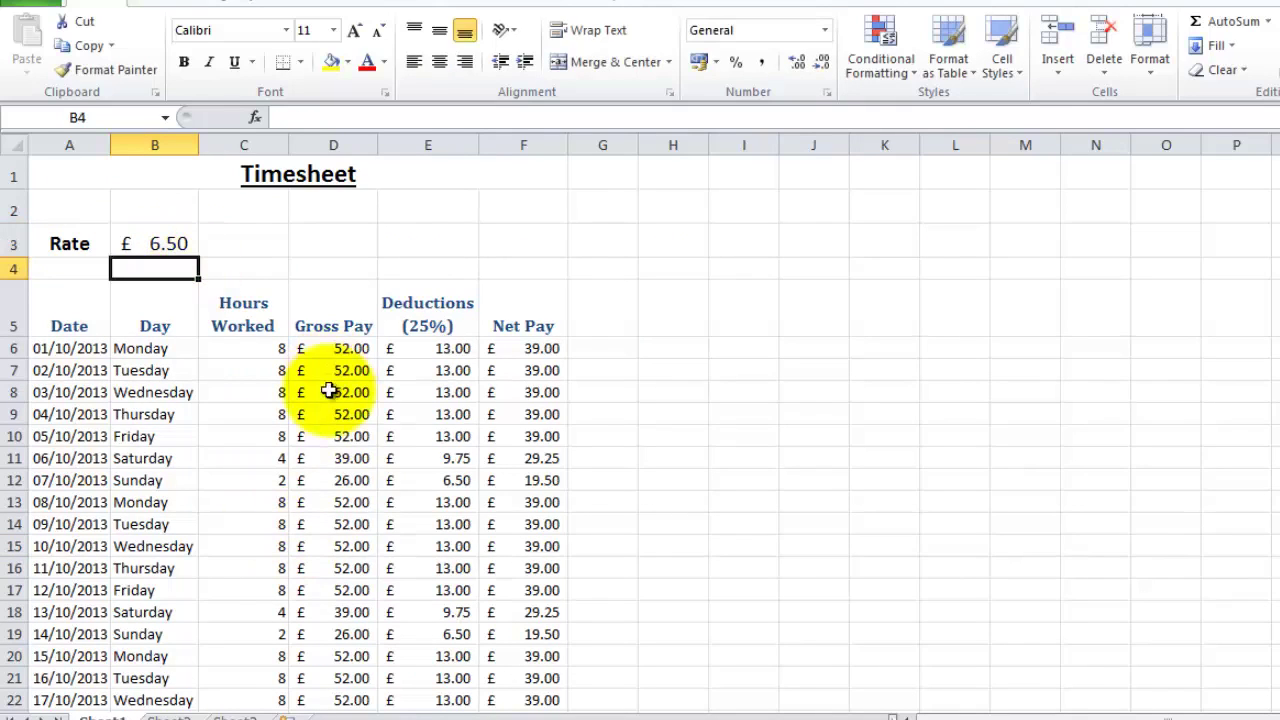